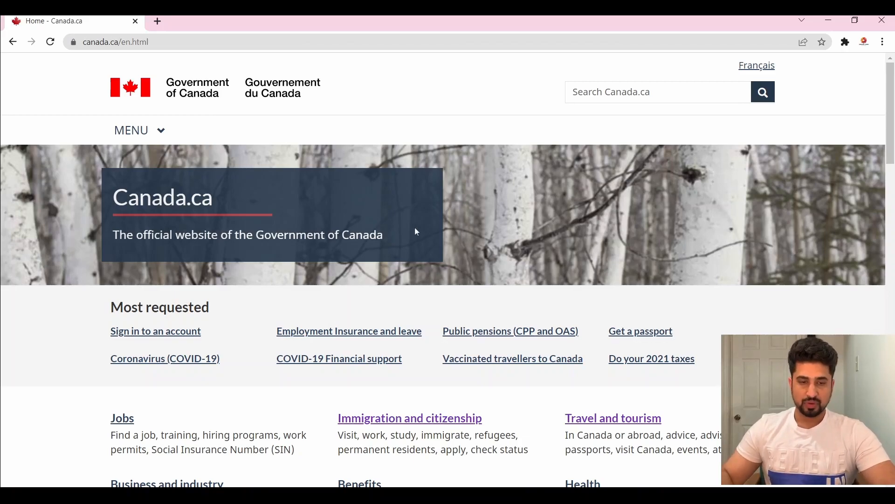
Open the Immigration and citizenship section from the Canada.ca home page
{"action": "scroll", "coordinate": [386, 210], "scroll_direction": "down", "scroll_amount": 2}
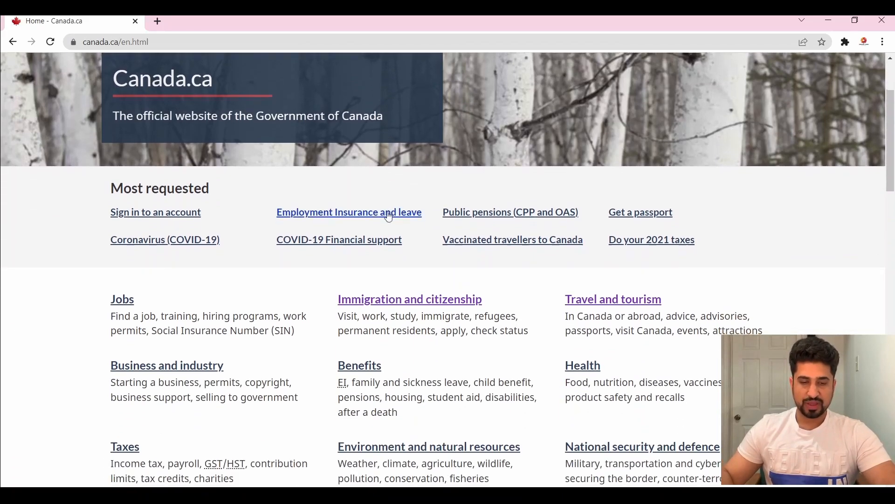
{"action": "scroll", "coordinate": [390, 217], "scroll_direction": "down", "scroll_amount": 2}
{"action": "scroll", "coordinate": [388, 212], "scroll_direction": "down", "scroll_amount": 1}
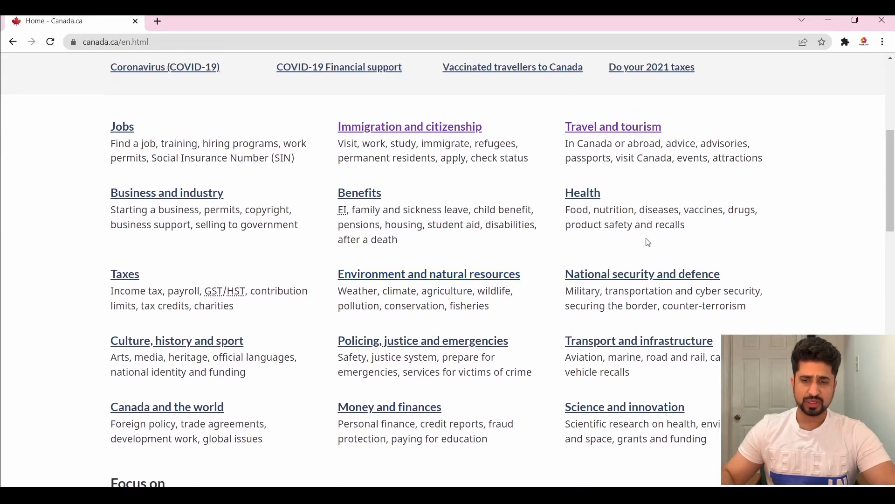
{"action": "scroll", "coordinate": [382, 248], "scroll_direction": "up", "scroll_amount": 2}
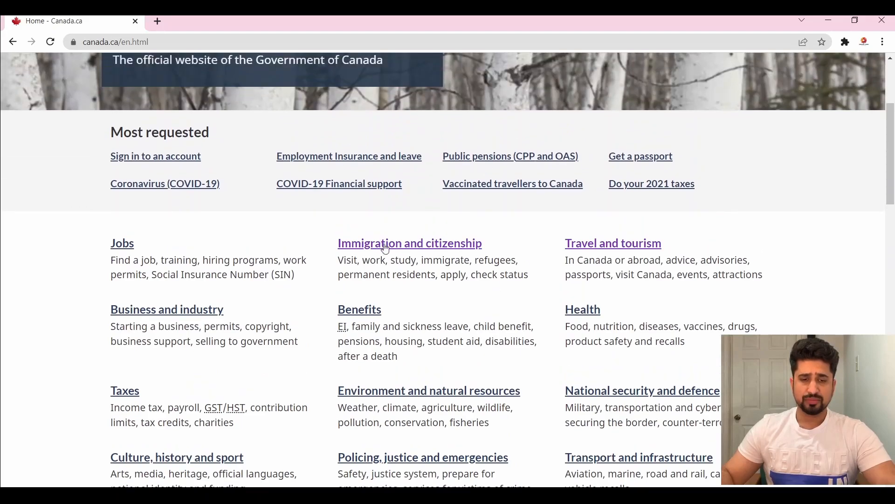
{"action": "scroll", "coordinate": [385, 249], "scroll_direction": "up", "scroll_amount": 1}
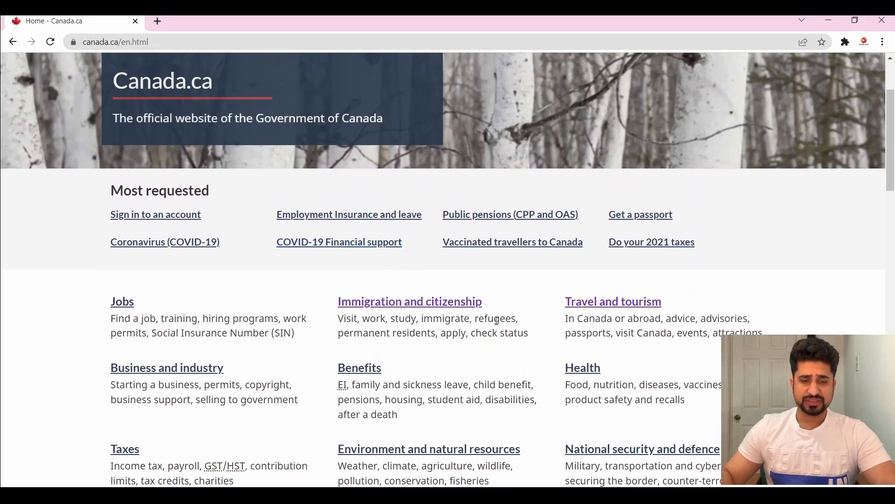
{"action": "left_click", "coordinate": [443, 307]}
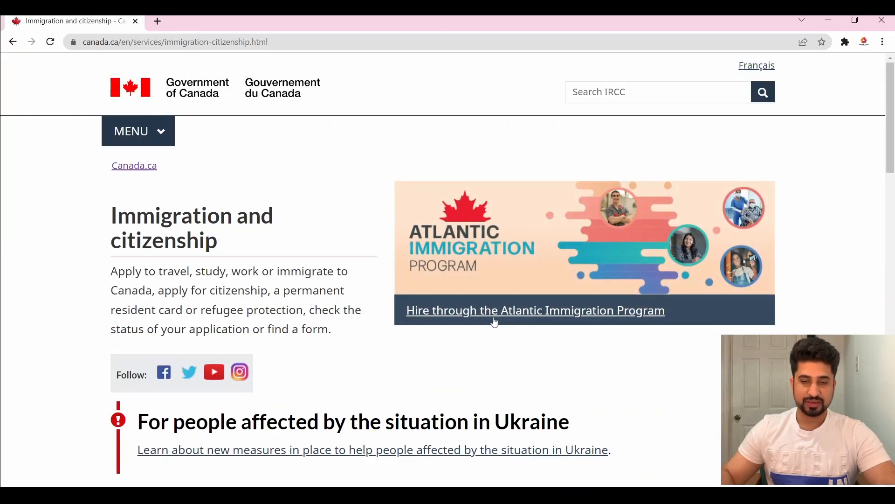
Go to the most requested page for signing in to apply online and choose to sign in with GCKey
{"action": "scroll", "coordinate": [493, 317], "scroll_direction": "down", "scroll_amount": 4}
{"action": "scroll", "coordinate": [495, 320], "scroll_direction": "down", "scroll_amount": 6}
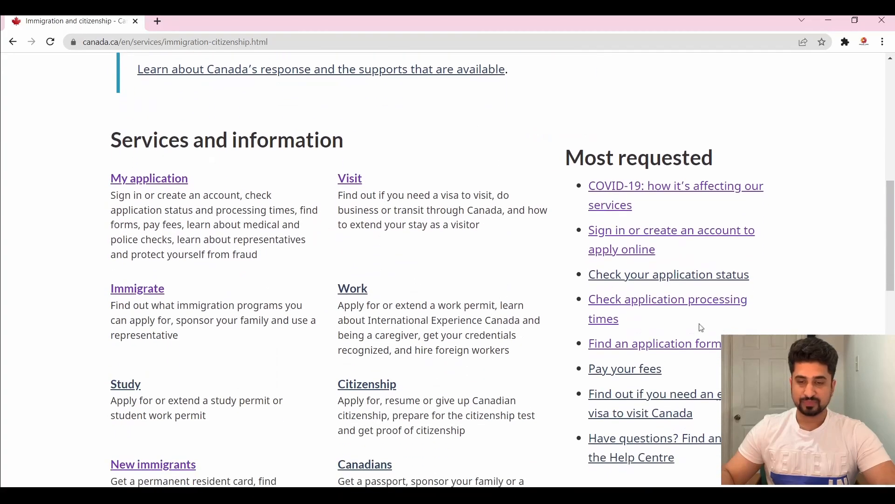
{"action": "left_click", "coordinate": [637, 236]}
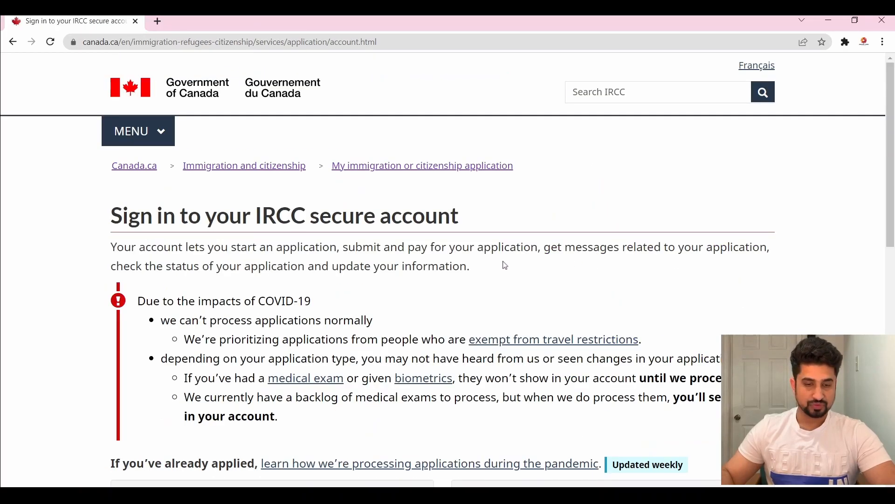
{"action": "scroll", "coordinate": [505, 266], "scroll_direction": "down", "scroll_amount": 6}
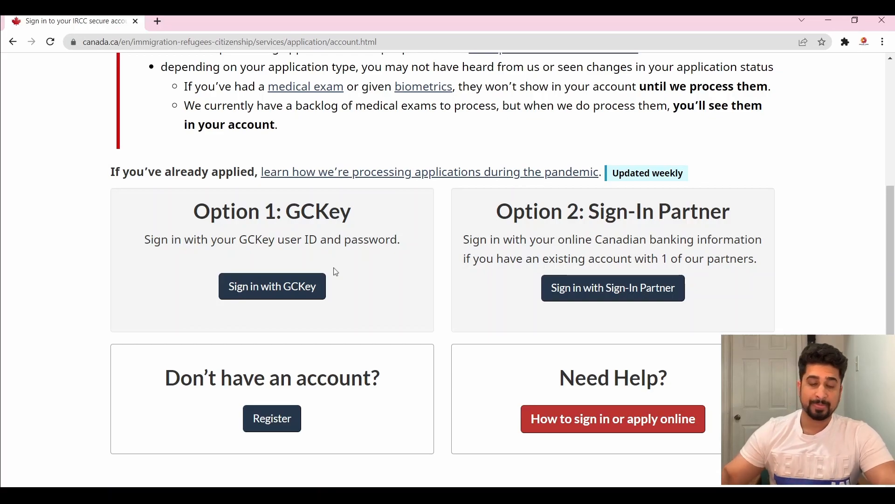
{"action": "left_click", "coordinate": [281, 291]}
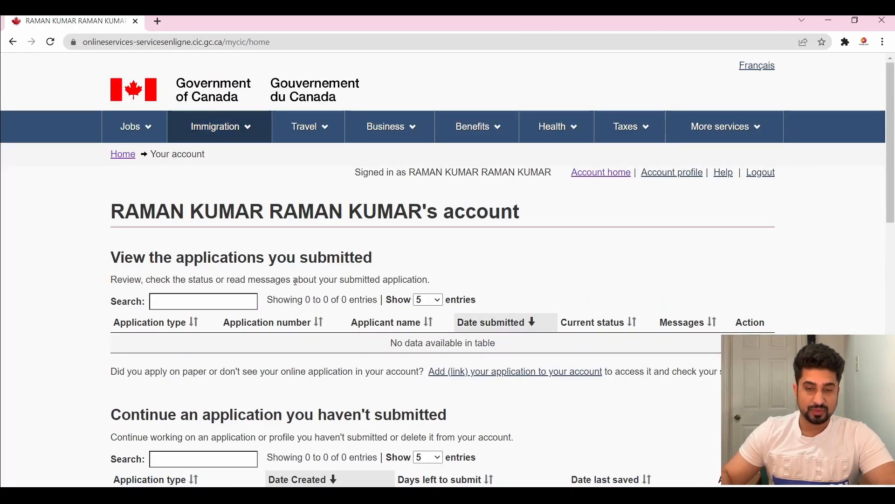
Start an "Apply to come to Canada" application from the account home page
{"action": "scroll", "coordinate": [296, 280], "scroll_direction": "down", "scroll_amount": 1}
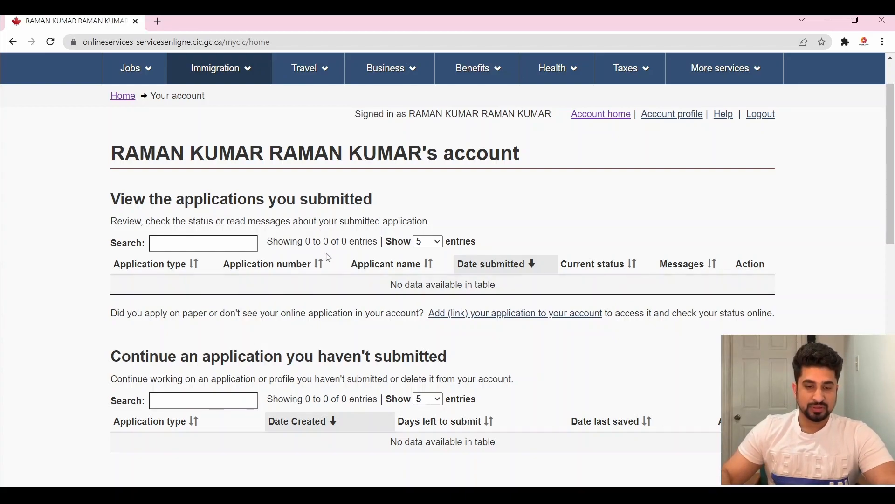
{"action": "scroll", "coordinate": [327, 244], "scroll_direction": "down", "scroll_amount": 1}
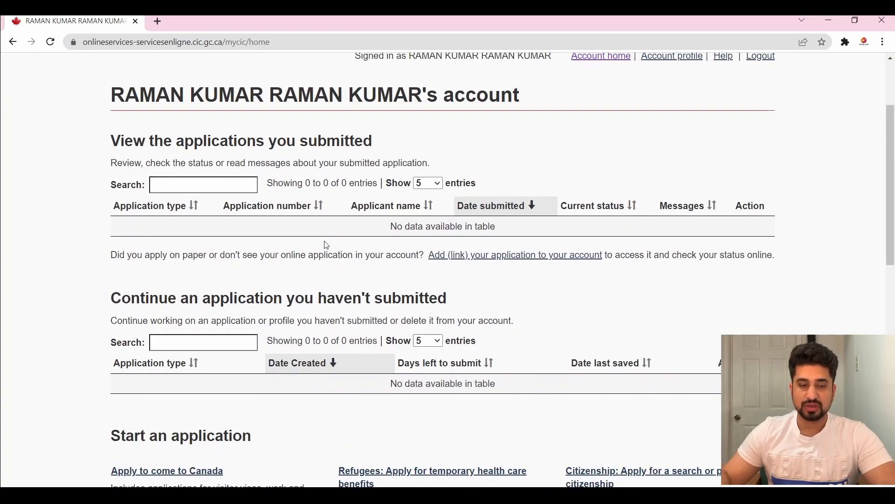
{"action": "scroll", "coordinate": [327, 244], "scroll_direction": "down", "scroll_amount": 2}
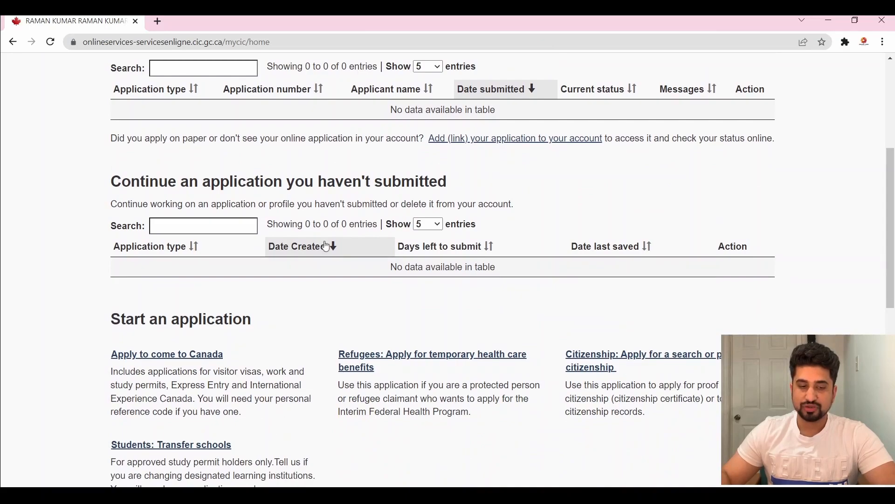
{"action": "scroll", "coordinate": [324, 244], "scroll_direction": "down", "scroll_amount": 2}
{"action": "scroll", "coordinate": [324, 244], "scroll_direction": "up", "scroll_amount": 1}
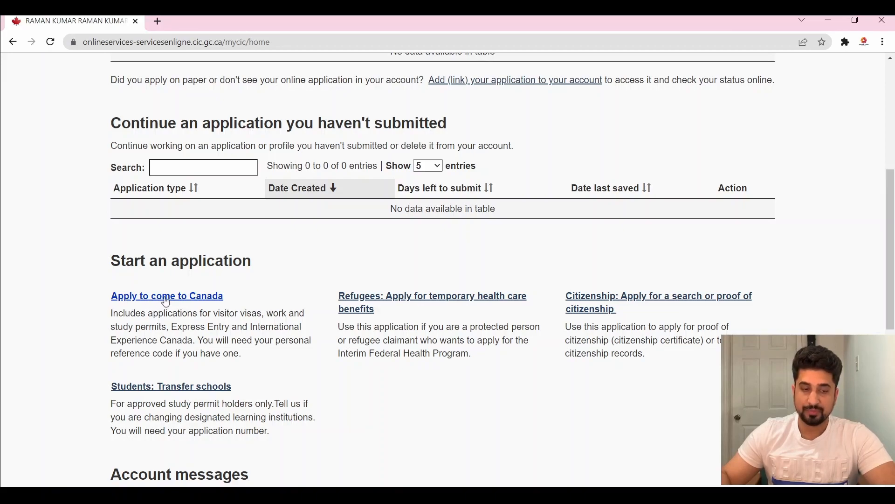
{"action": "left_click", "coordinate": [167, 298]}
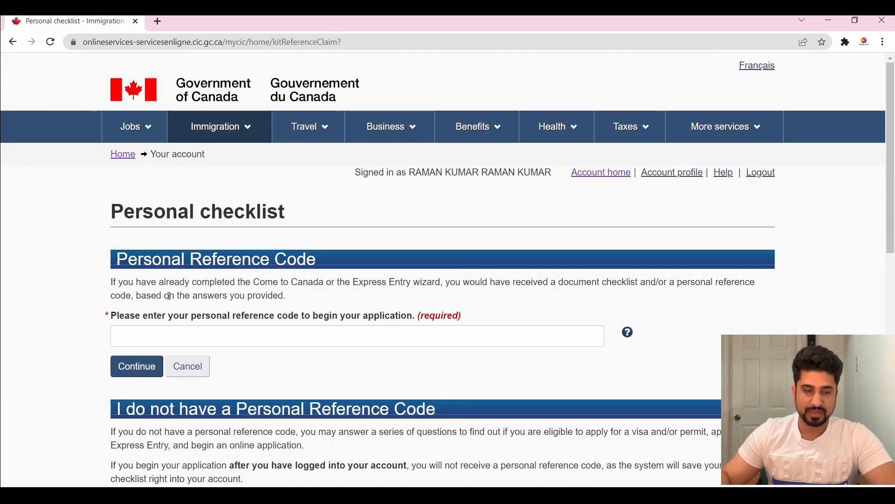
Begin the visitor visa, study and/or work permit eligibility questionnaire without a personal reference code
{"action": "scroll", "coordinate": [253, 299], "scroll_direction": "down", "scroll_amount": 2}
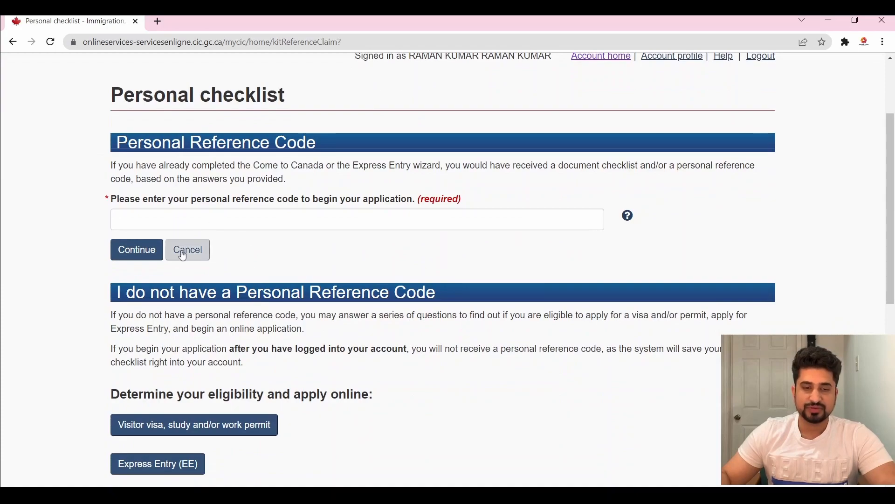
{"action": "left_click", "coordinate": [302, 220]}
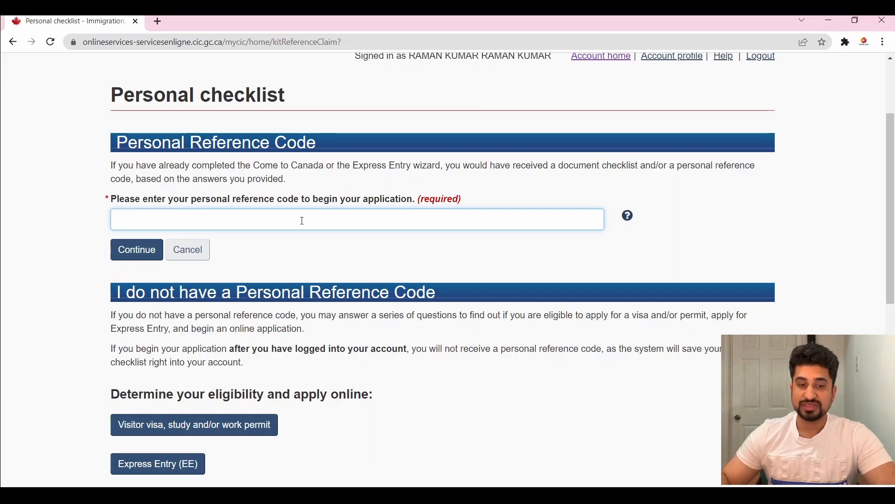
{"action": "scroll", "coordinate": [324, 235], "scroll_direction": "down", "scroll_amount": 1}
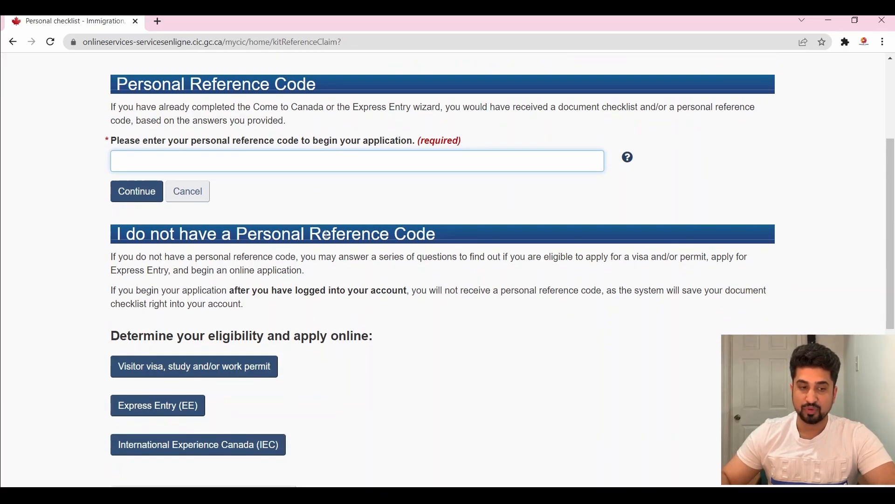
{"action": "scroll", "coordinate": [322, 230], "scroll_direction": "down", "scroll_amount": 1}
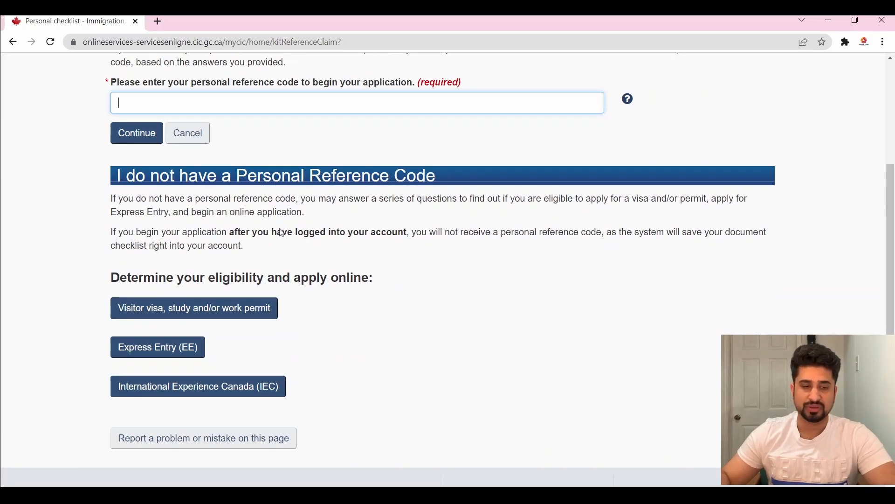
{"action": "scroll", "coordinate": [213, 308], "scroll_direction": "down", "scroll_amount": 1}
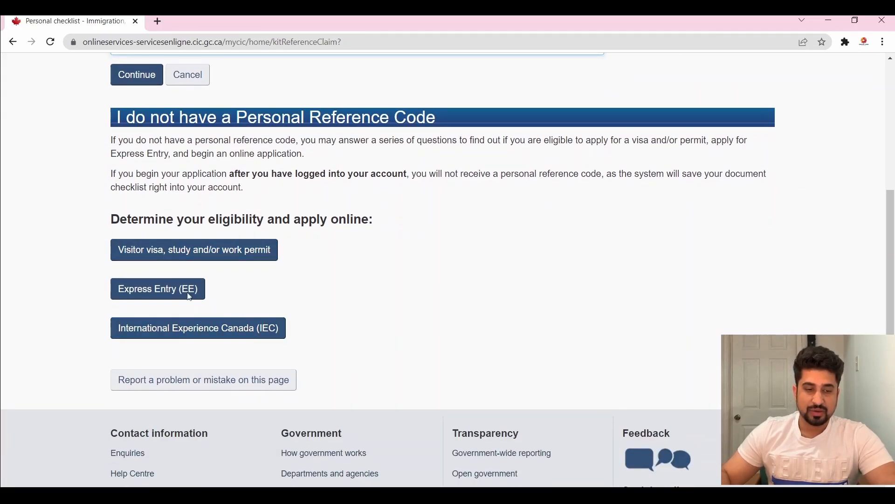
{"action": "left_click", "coordinate": [161, 253]}
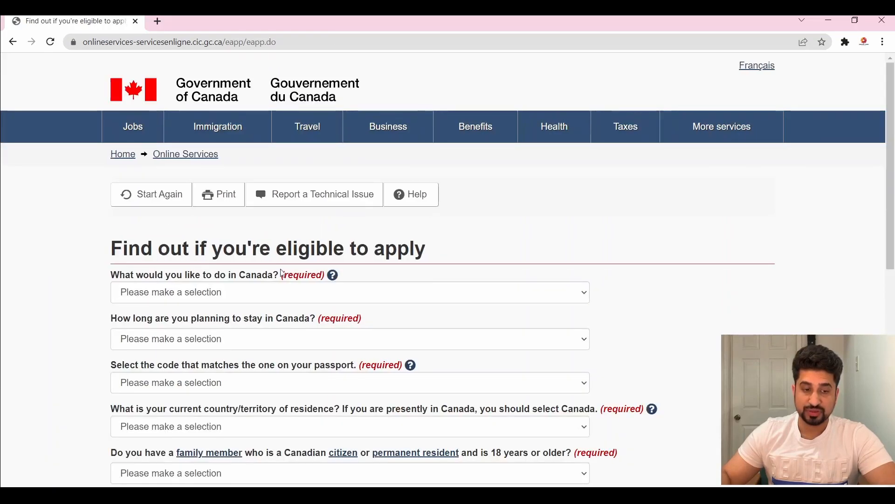
Answer that the purpose in Canada is Visit and the planned stay is "Temporarily - less than 6 months"
{"action": "scroll", "coordinate": [329, 268], "scroll_direction": "down", "scroll_amount": 2}
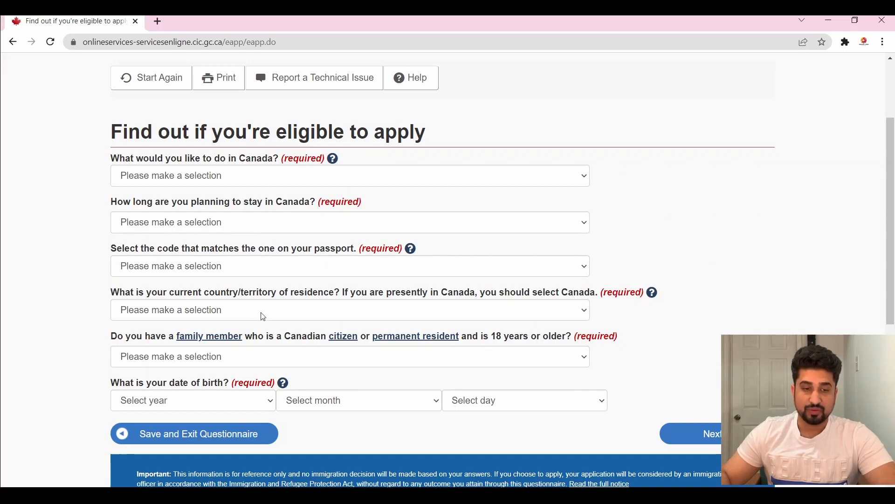
{"action": "left_click", "coordinate": [237, 181]}
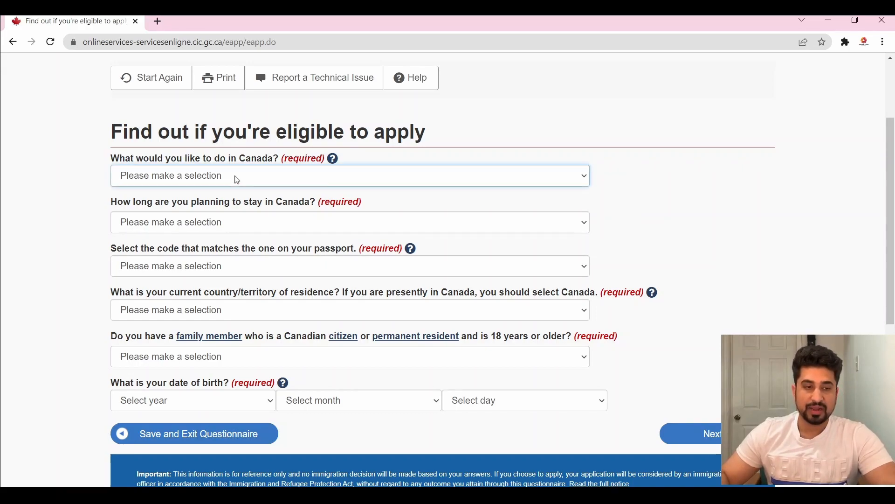
{"action": "left_click", "coordinate": [218, 214]}
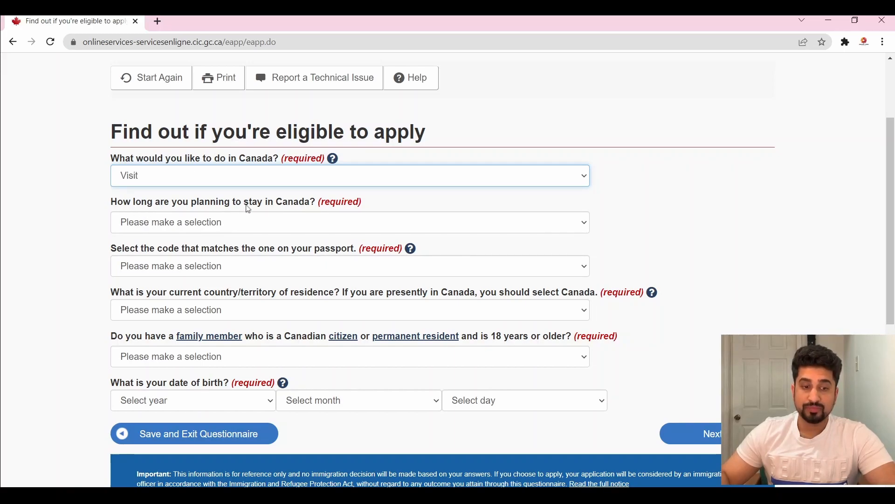
{"action": "left_click", "coordinate": [257, 227]}
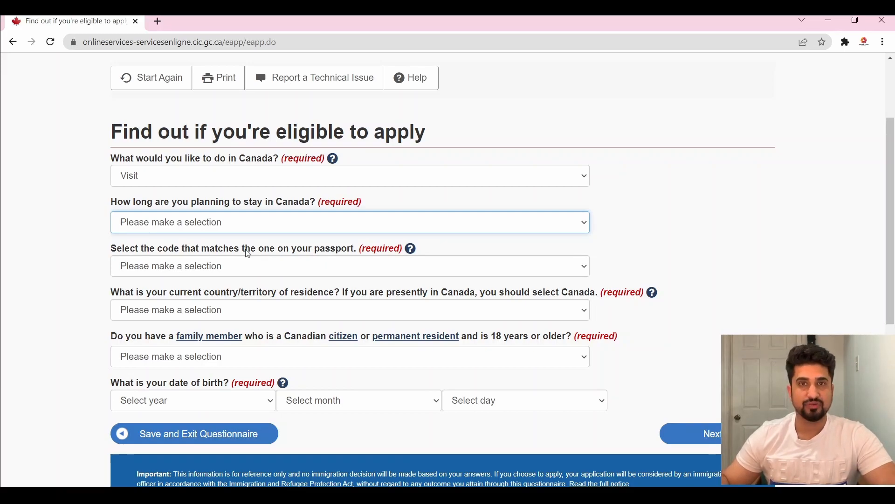
{"action": "key", "text": "Down"}
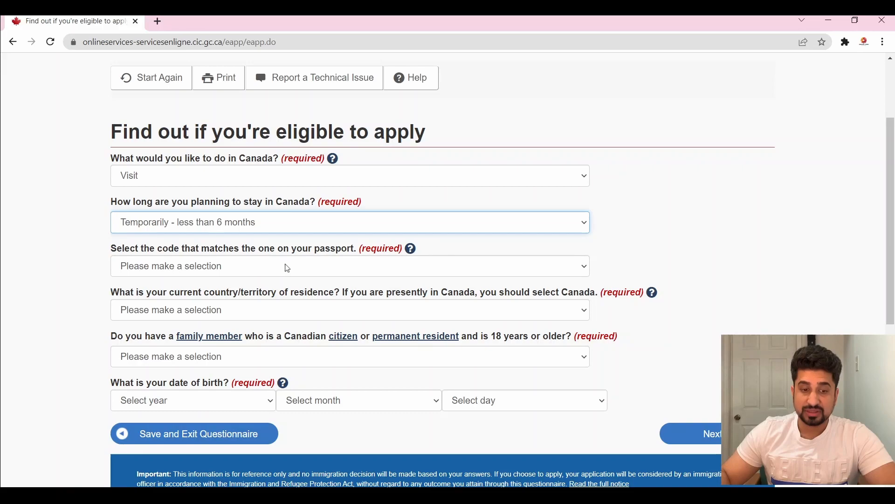
Set the passport code to IND (India) and the current country of residence to India
{"action": "key", "text": "Tab"}
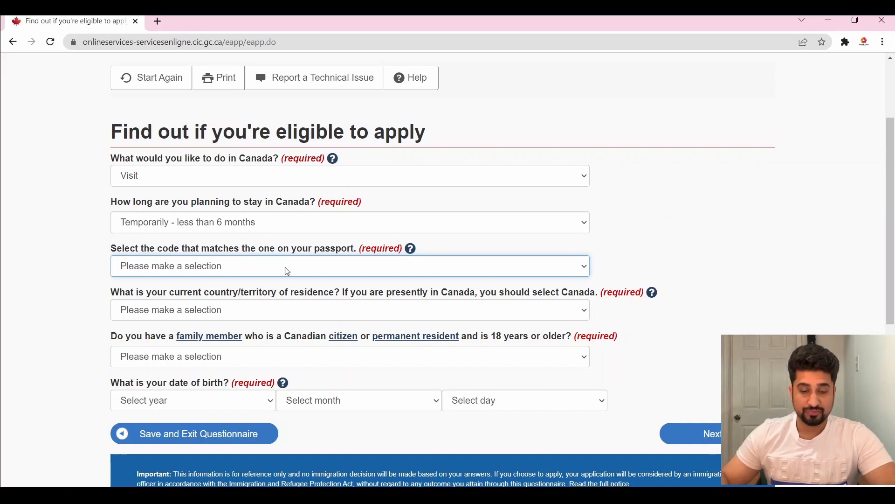
{"action": "key", "text": "i"}
{"action": "key", "text": "n"}
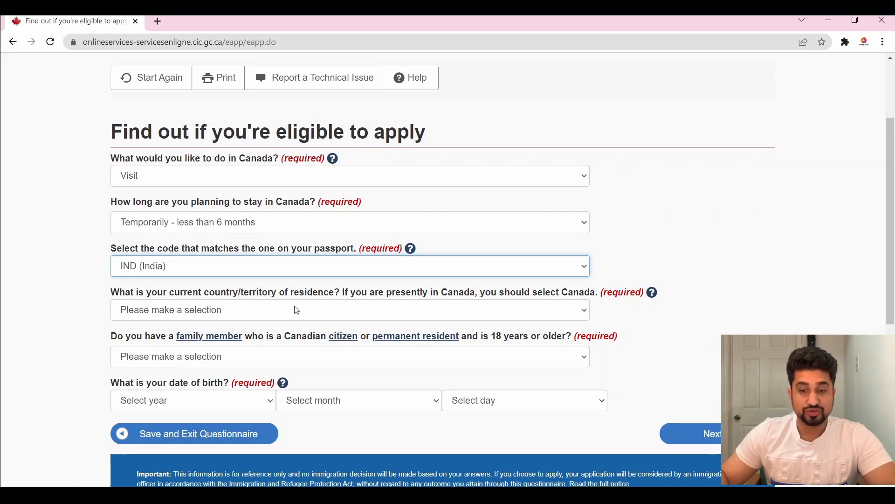
{"action": "key", "text": "Tab"}
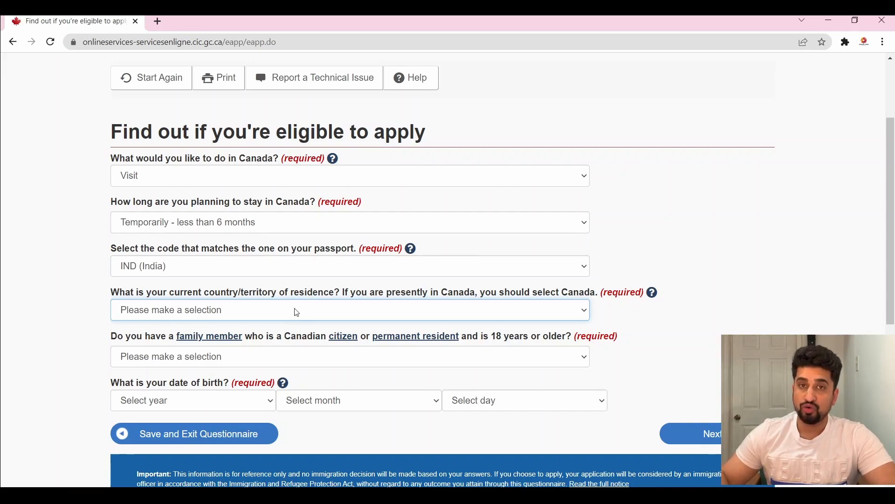
{"action": "key", "text": "i"}
{"action": "key", "text": "i"}
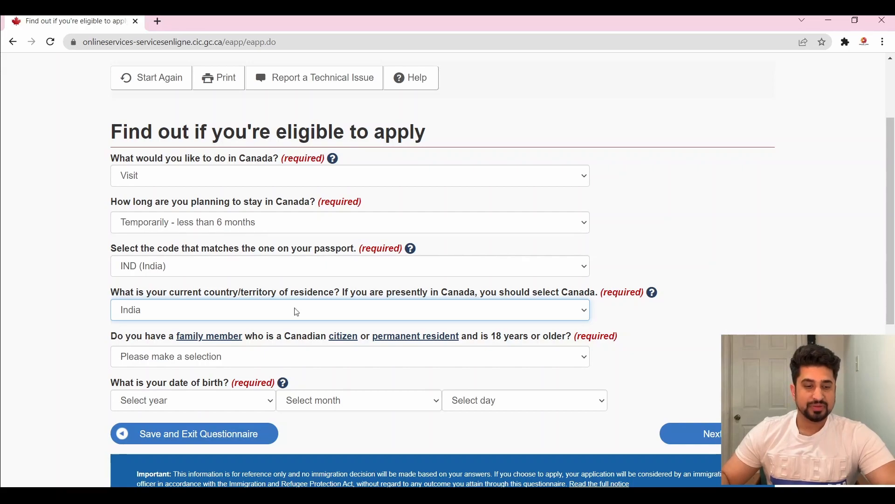
Answer No to having an adult family member who is a Canadian citizen or permanent resident
{"action": "scroll", "coordinate": [296, 312], "scroll_direction": "down", "scroll_amount": 1}
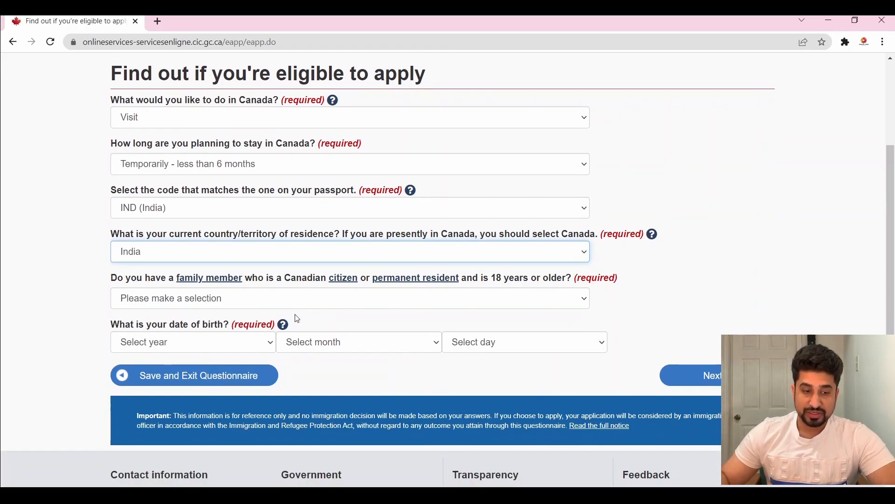
{"action": "left_click", "coordinate": [244, 305]}
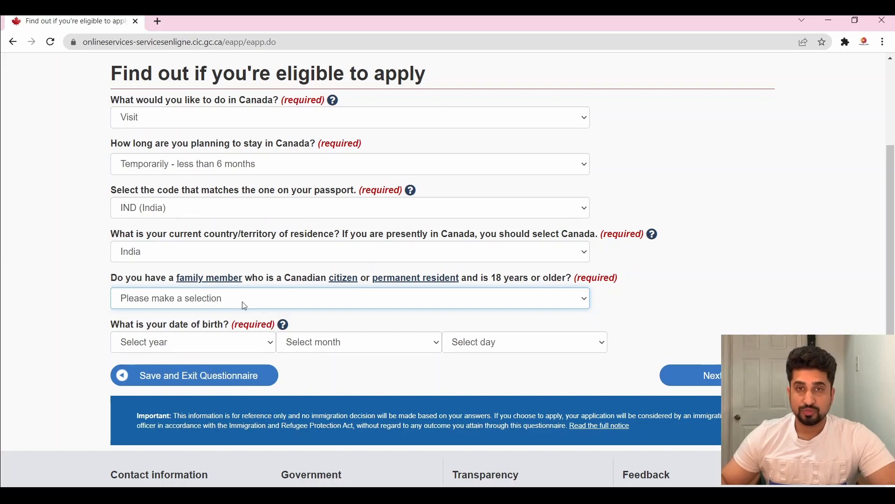
{"action": "left_click", "coordinate": [226, 341]}
Enter the applicant's date of birth and continue to the next page of the eligibility questionnaire
{"action": "left_click", "coordinate": [237, 345]}
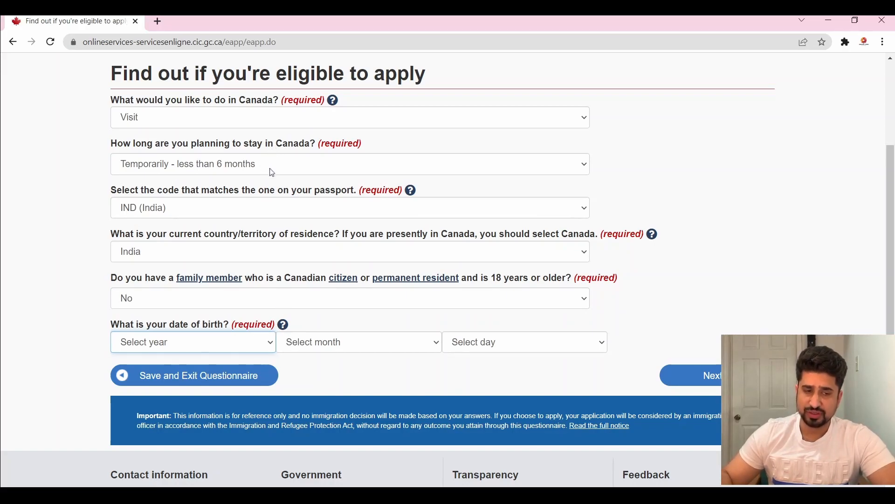
{"action": "type", "text": "1992"}
{"action": "key", "text": "Tab"}
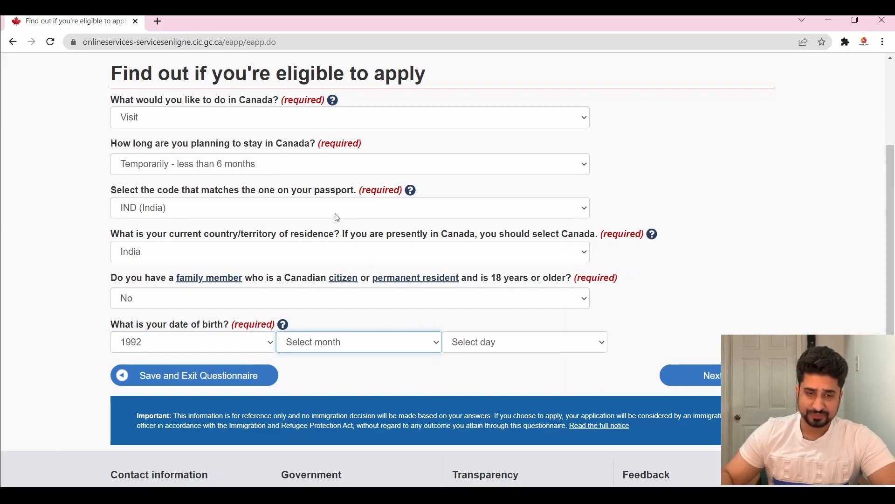
{"action": "key", "text": "Down"}
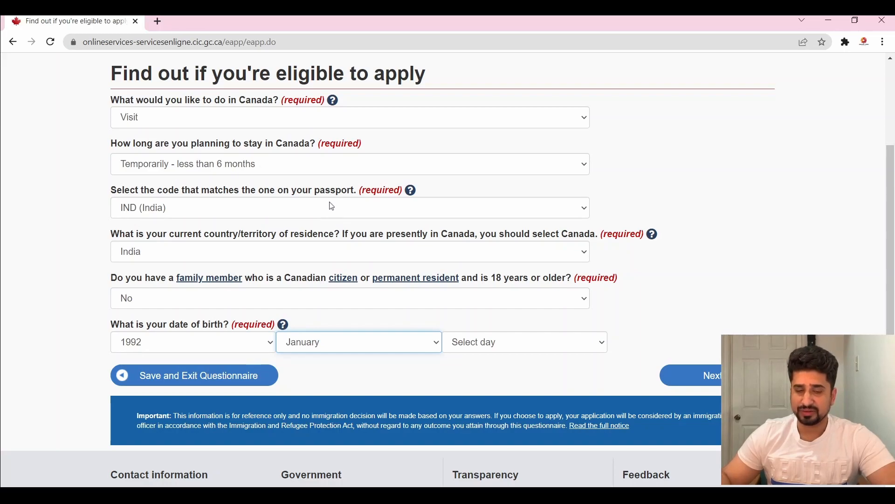
{"action": "key", "text": "Tab"}
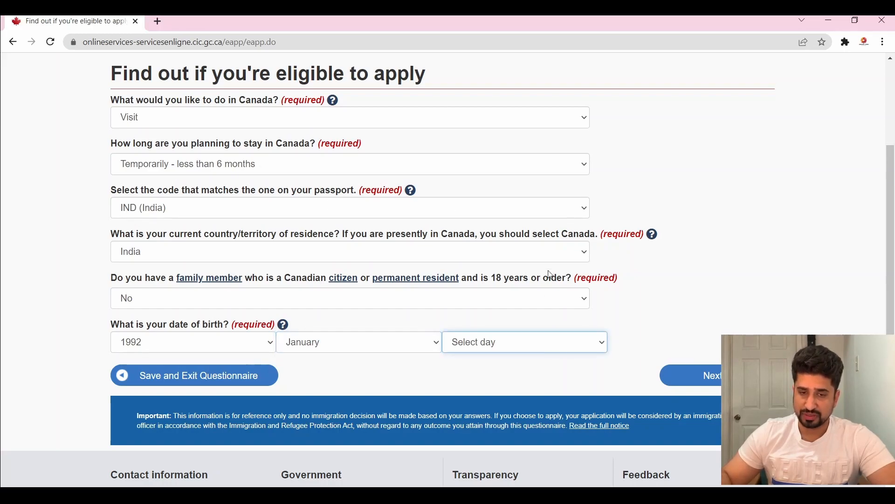
{"action": "key", "text": "Down"}
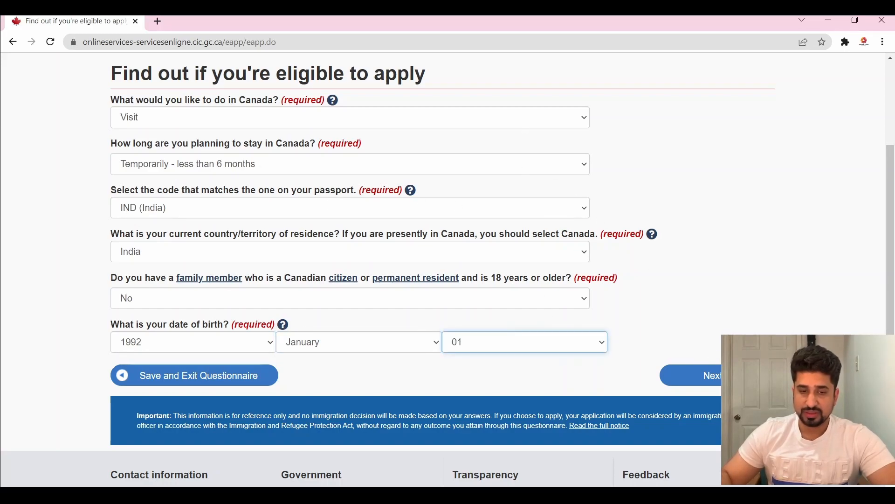
{"action": "left_click", "coordinate": [736, 375]}
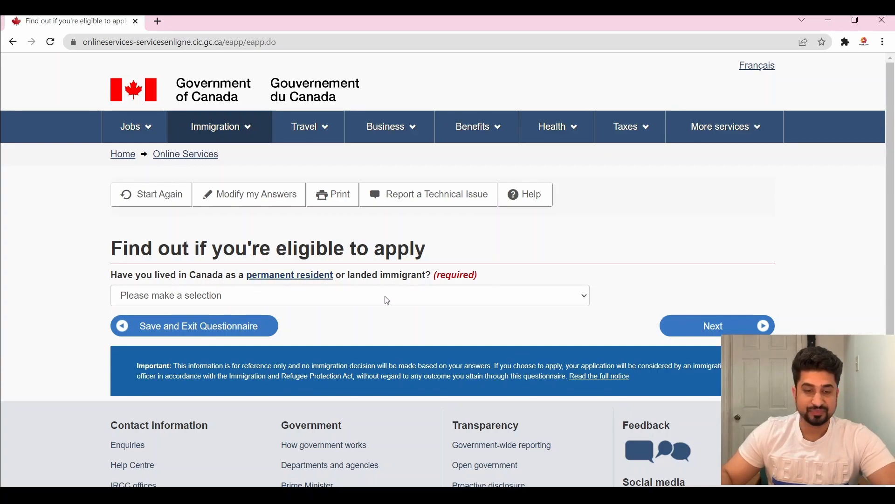
Answer No to having lived in Canada as a permanent resident and No to being a lawful U.S. permanent resident
{"action": "left_click", "coordinate": [340, 330]}
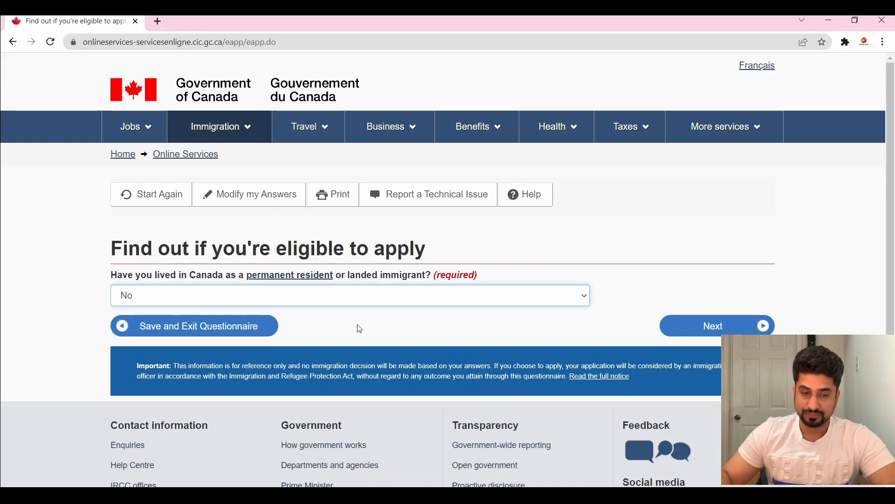
{"action": "left_click", "coordinate": [737, 330]}
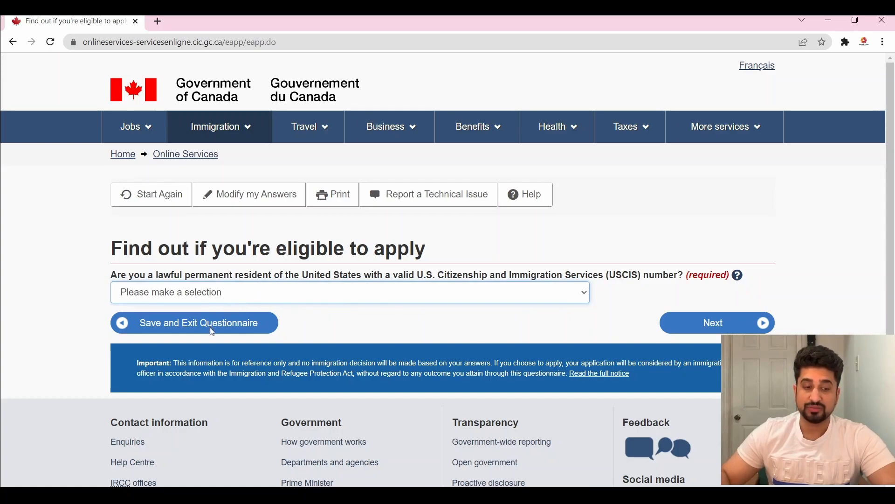
{"action": "key", "text": "n"}
{"action": "left_click", "coordinate": [737, 326]}
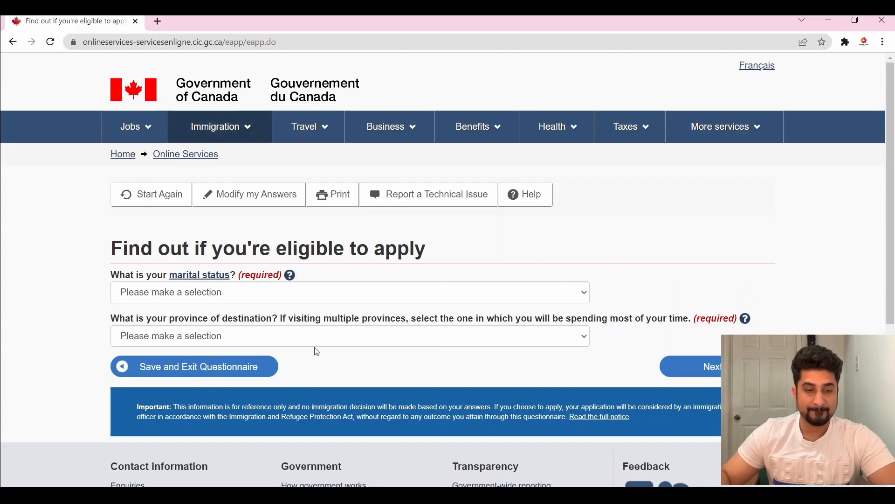
Set the marital status to Never Married/Single and the province of destination to Ontario, and submit the answers
{"action": "left_click", "coordinate": [291, 301]}
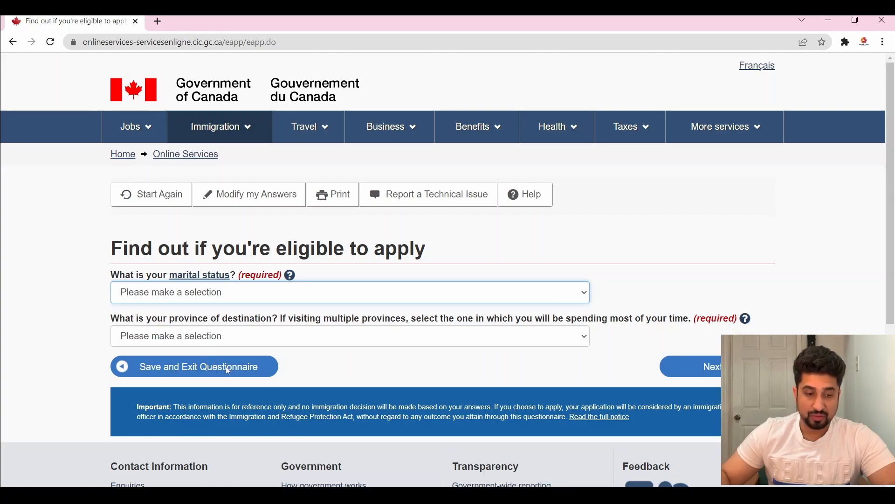
{"action": "left_click", "coordinate": [222, 388]}
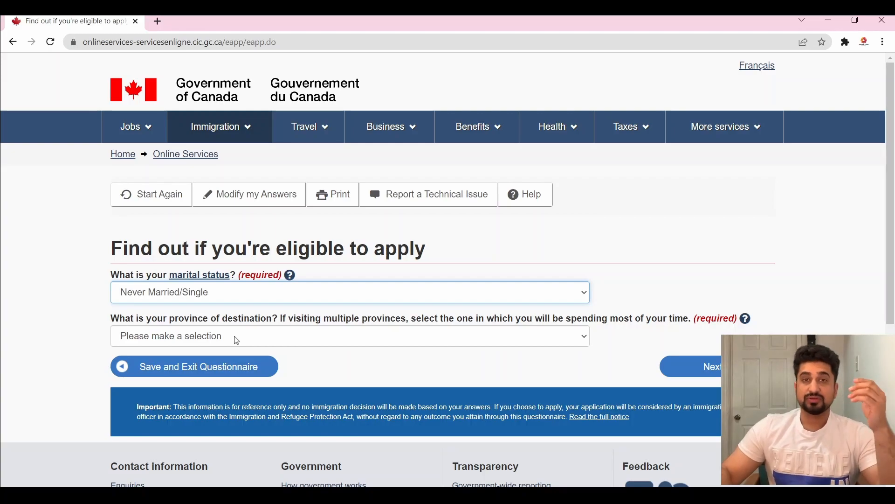
{"action": "key", "text": "Tab"}
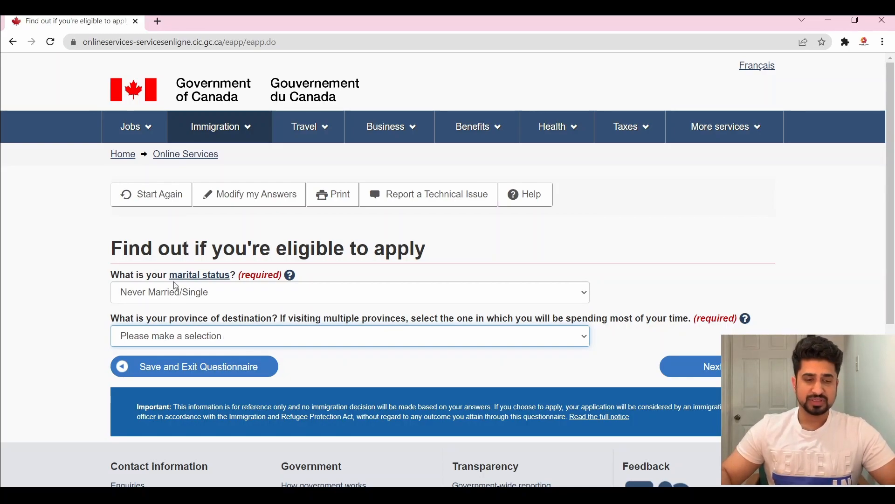
{"action": "key", "text": "o"}
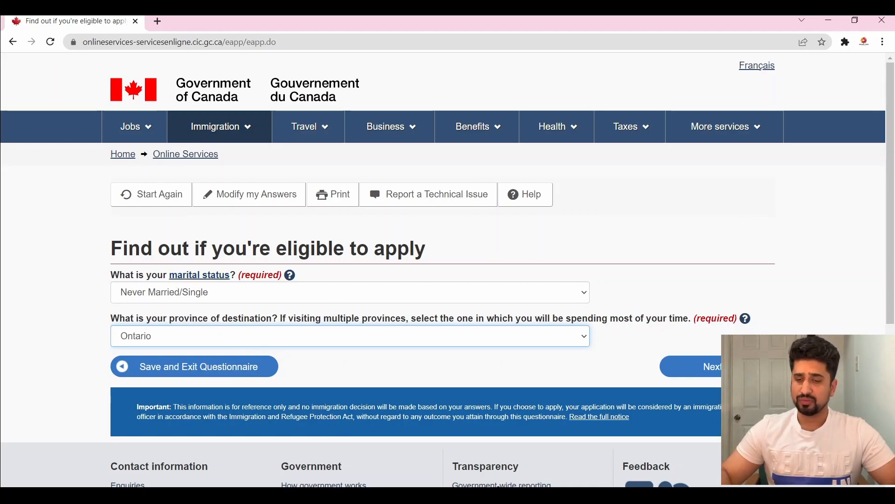
{"action": "left_click", "coordinate": [735, 366]}
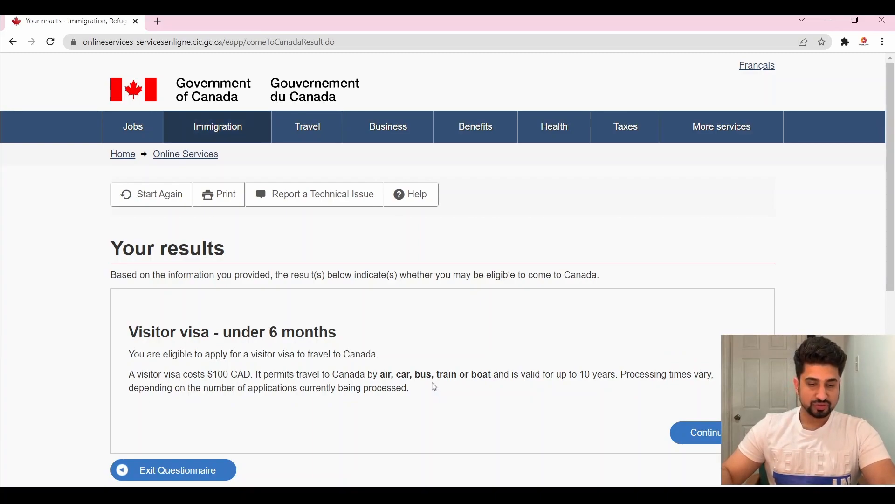
Review the "Visitor visa - under 6 months" result and continue through the personal checklist introduction to its first question
{"action": "scroll", "coordinate": [436, 387], "scroll_direction": "down", "scroll_amount": 1}
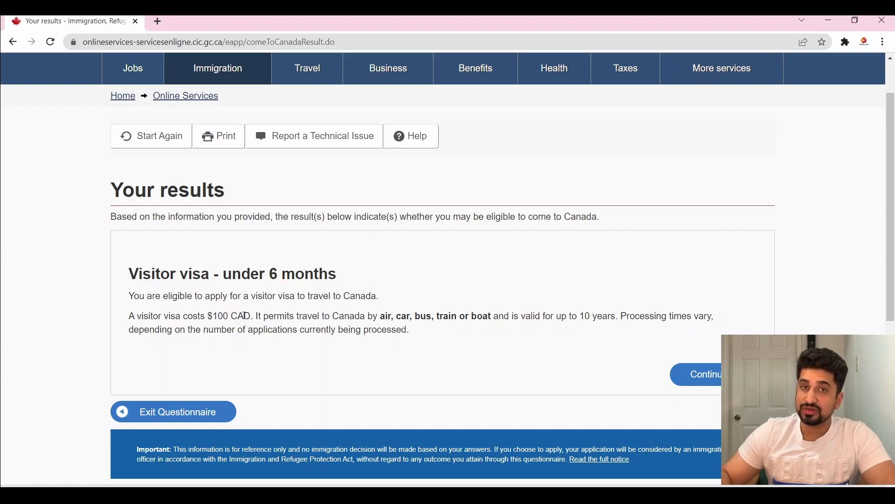
{"action": "left_click_drag", "start_coordinate": [248, 316], "coordinate": [202, 316]}
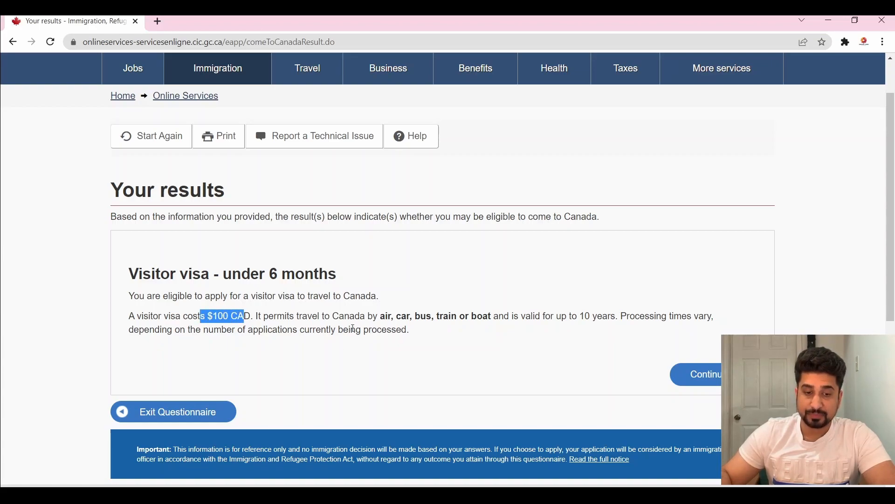
{"action": "left_click_drag", "start_coordinate": [259, 315], "coordinate": [486, 321]}
{"action": "double_click", "coordinate": [390, 317]}
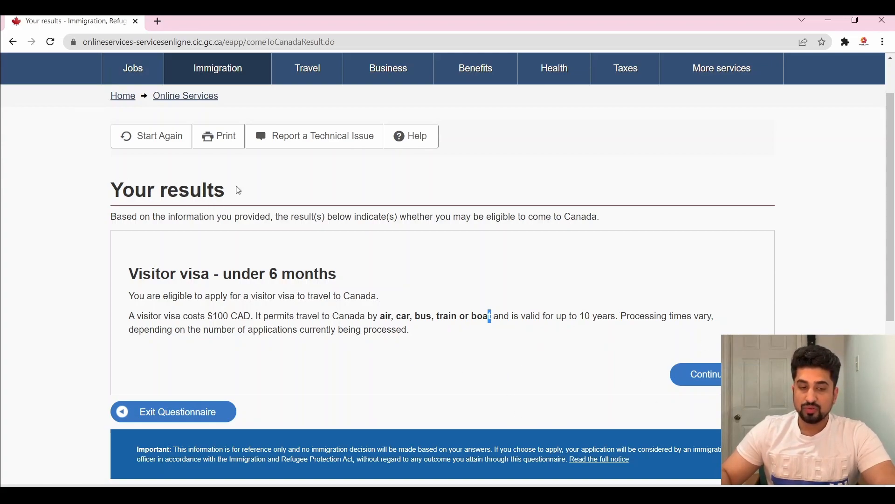
{"action": "left_click", "coordinate": [695, 374]}
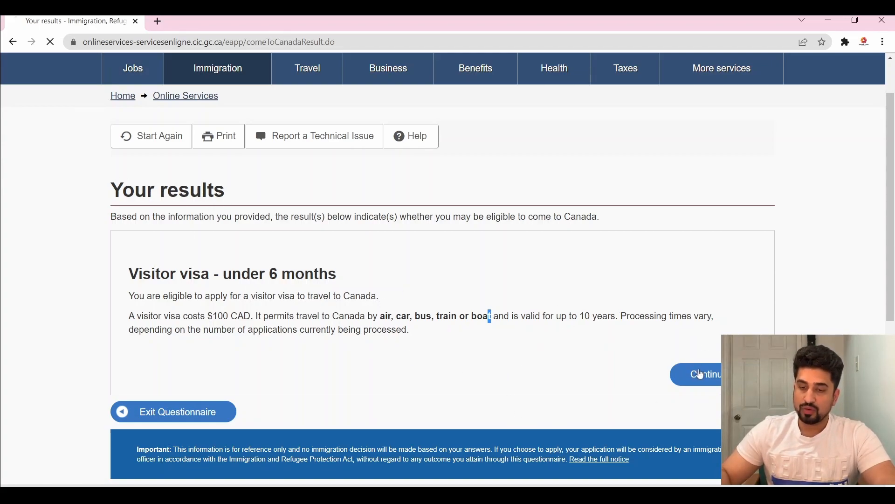
{"action": "scroll", "coordinate": [392, 379], "scroll_direction": "down", "scroll_amount": 3}
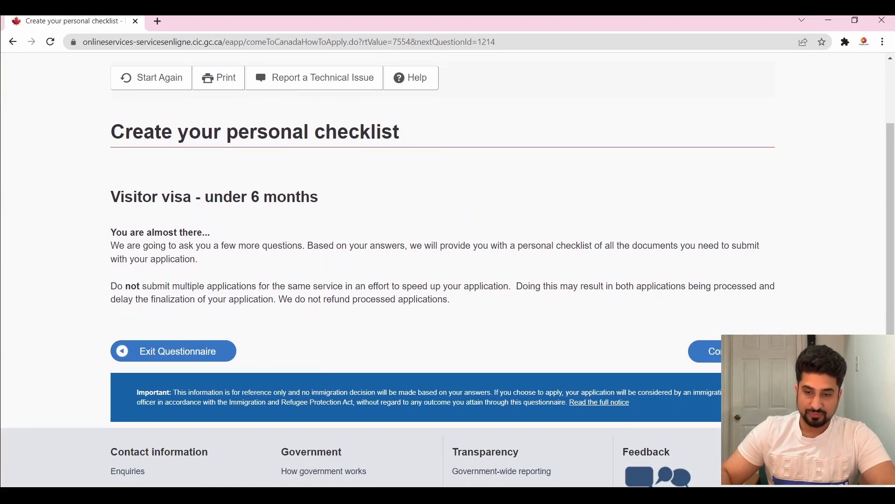
{"action": "left_click", "coordinate": [730, 351]}
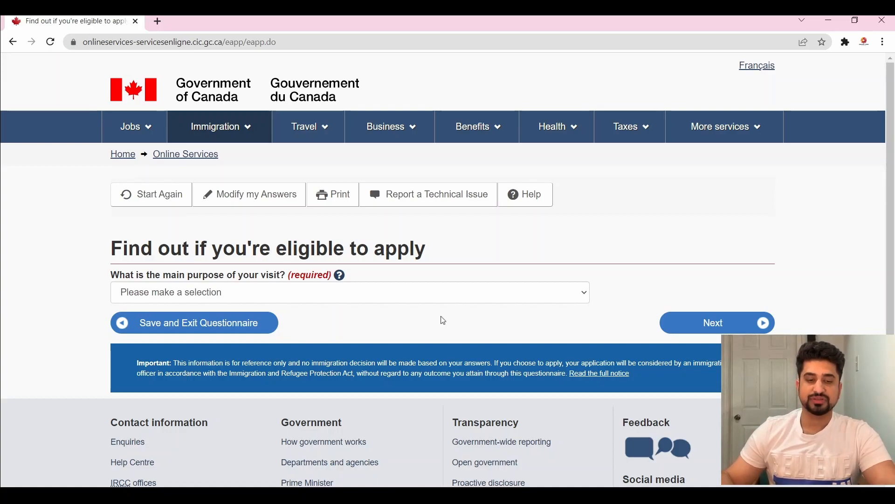
Choose Tourism as the main purpose of the visit and continue to the following question
{"action": "left_click", "coordinate": [261, 299]}
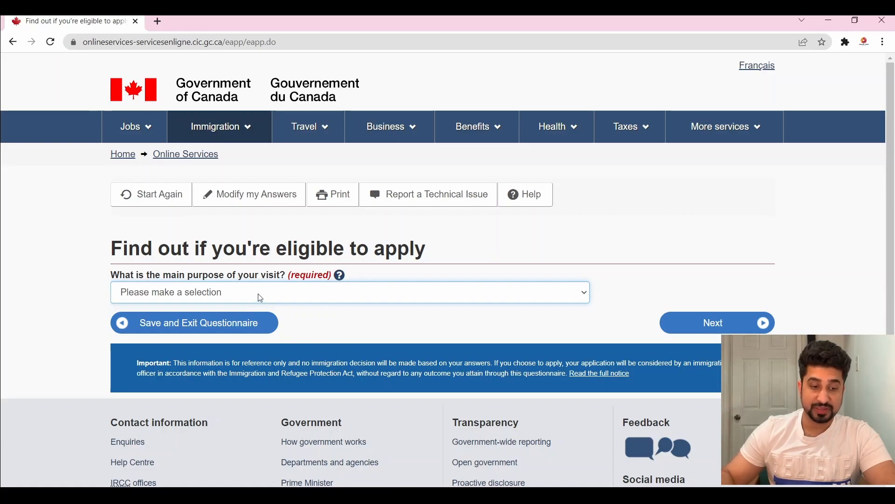
{"action": "left_click", "coordinate": [238, 346]}
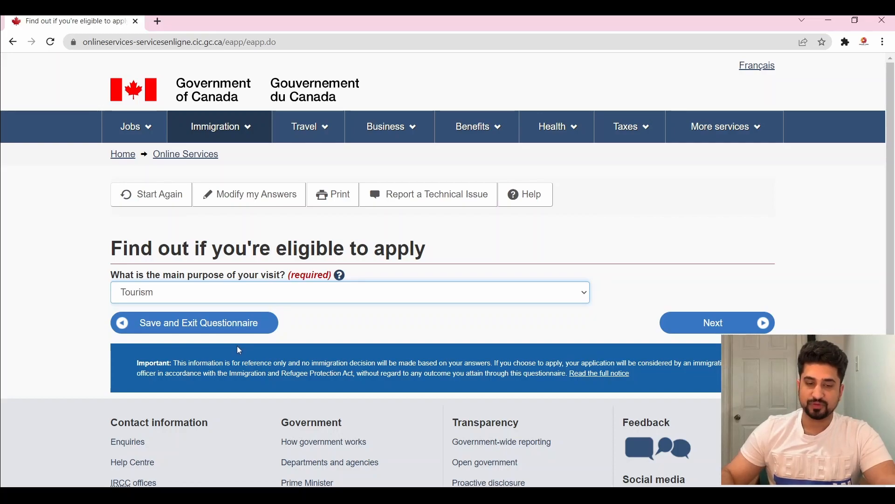
{"action": "left_click", "coordinate": [730, 323]}
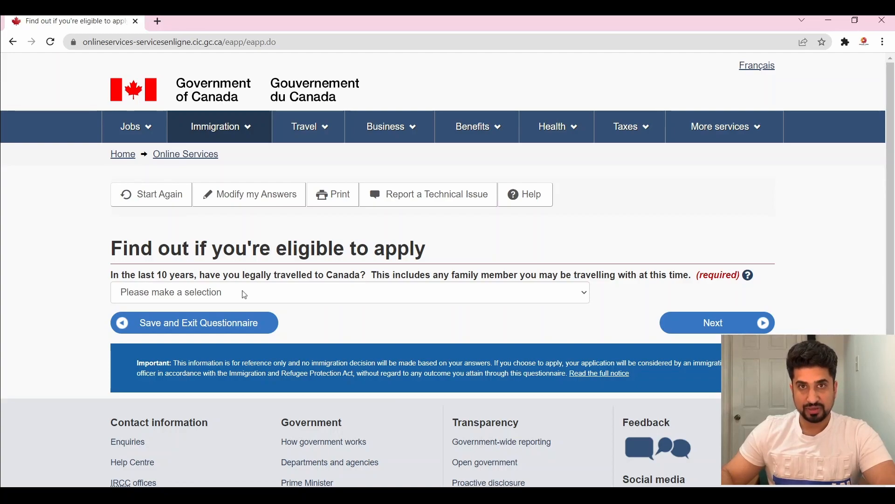
Answer No to legal travel to Canada in the last 10 years and No to a valid U.S. visa or past U.S. travel
{"action": "left_click", "coordinate": [244, 294]}
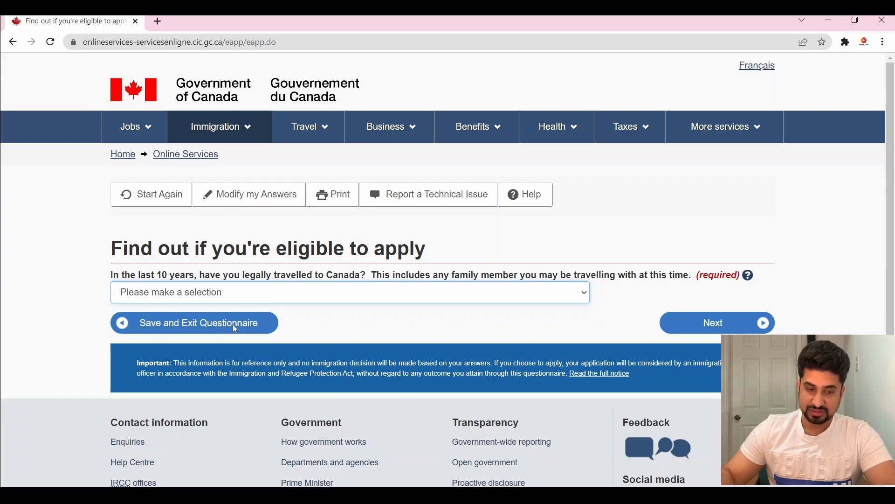
{"action": "key", "text": "n"}
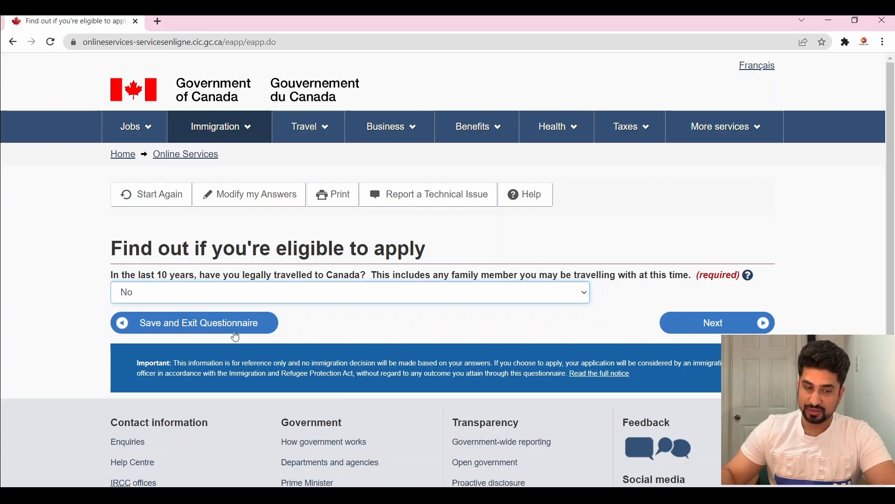
{"action": "left_click", "coordinate": [741, 327]}
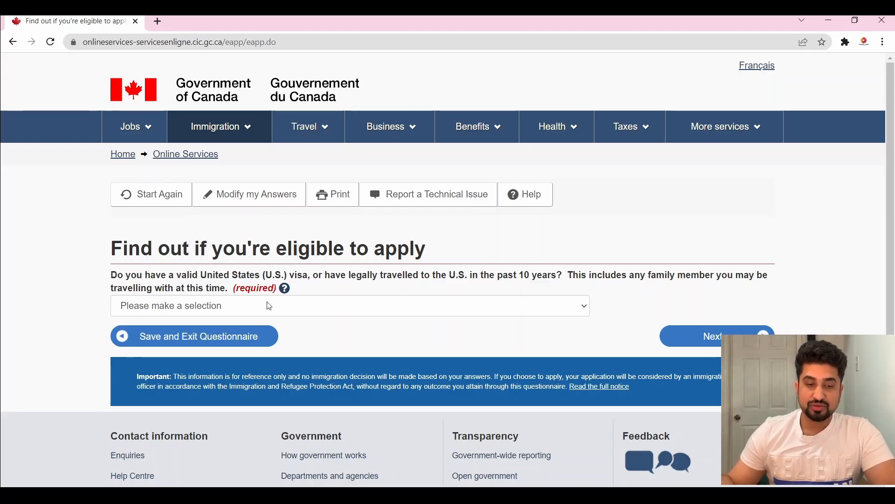
{"action": "left_click", "coordinate": [308, 306]}
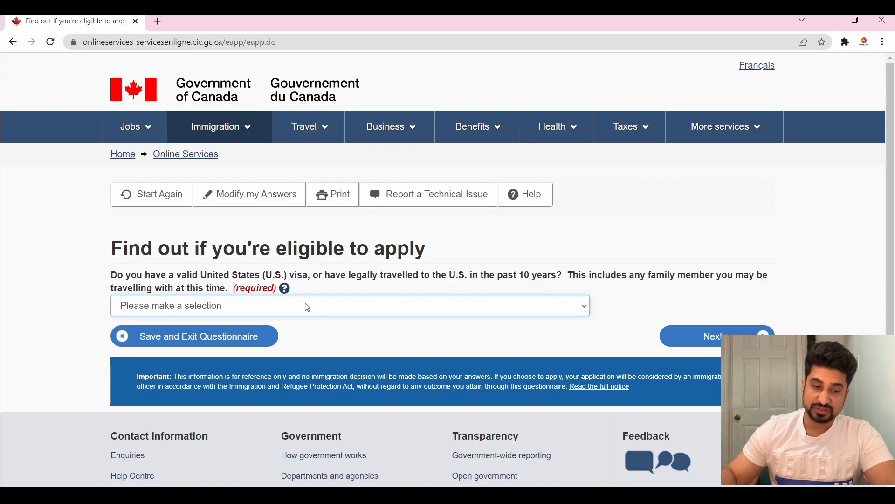
{"action": "left_click", "coordinate": [300, 343]}
{"action": "left_click", "coordinate": [716, 332]}
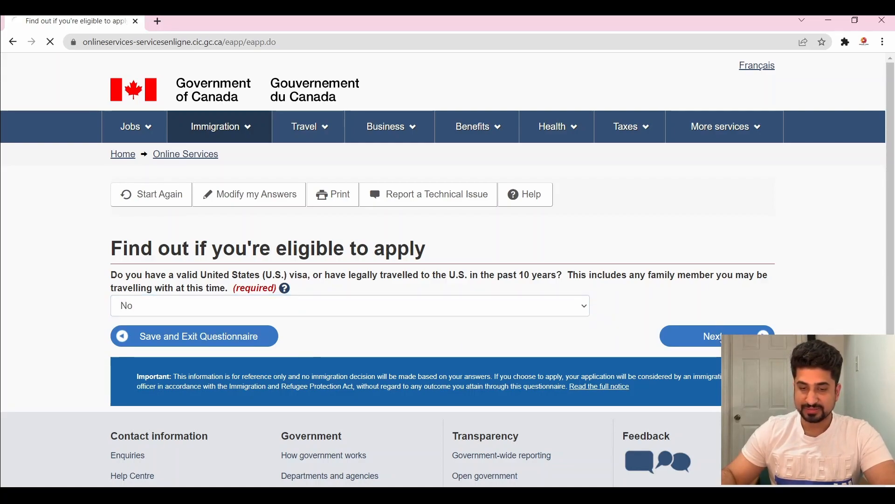
Answer Yes to having a job and No to owning a business in the current country of residence
{"action": "scroll", "coordinate": [402, 245], "scroll_direction": "down", "scroll_amount": 1}
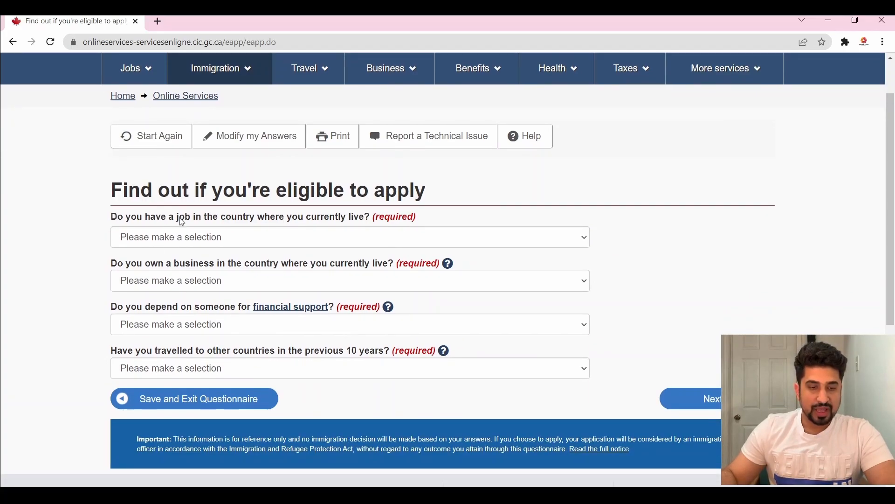
{"action": "left_click", "coordinate": [301, 247]}
{"action": "left_click", "coordinate": [266, 262]}
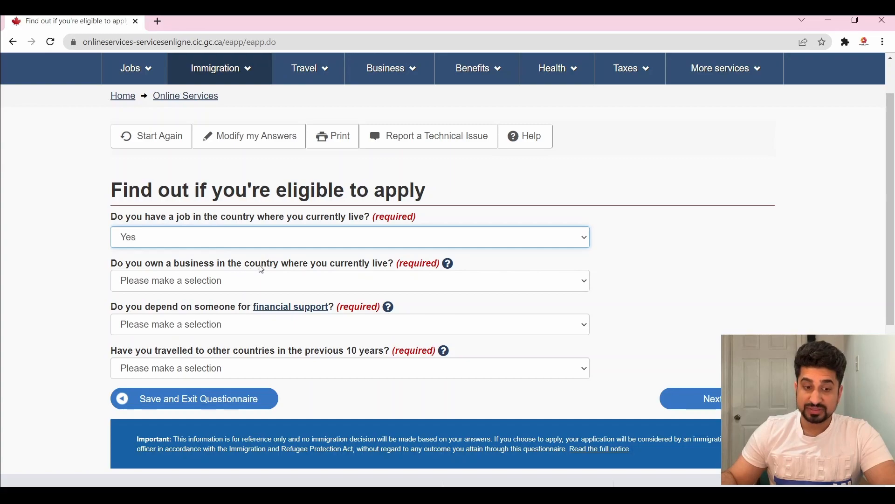
{"action": "left_click", "coordinate": [350, 291]}
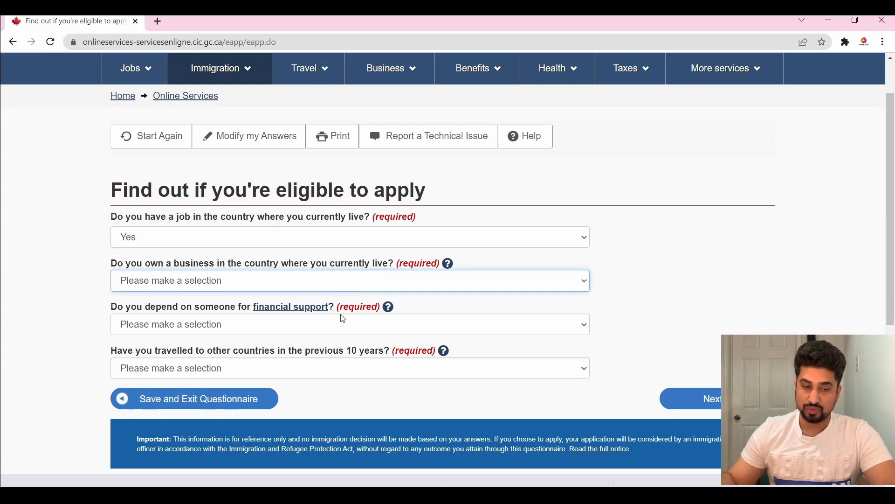
{"action": "key", "text": "n"}
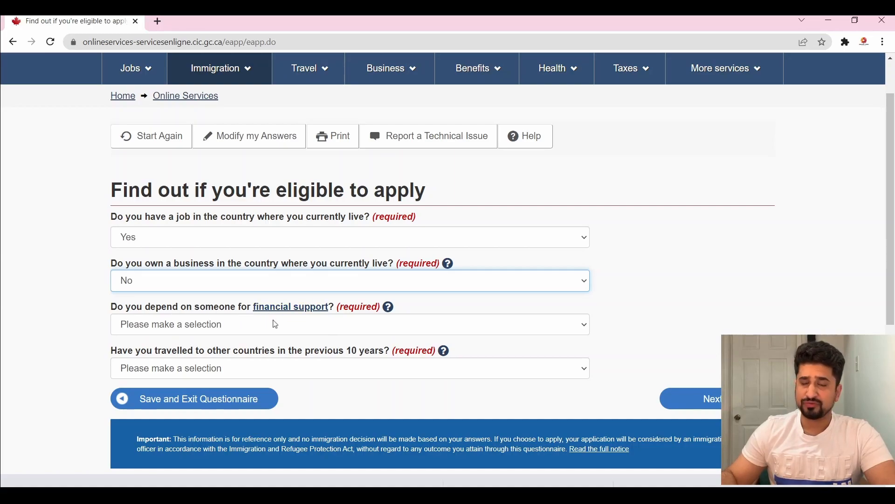
Answer No to depending on someone for financial support and No to travel in the previous 10 years, and continue
{"action": "key", "text": "Tab"}
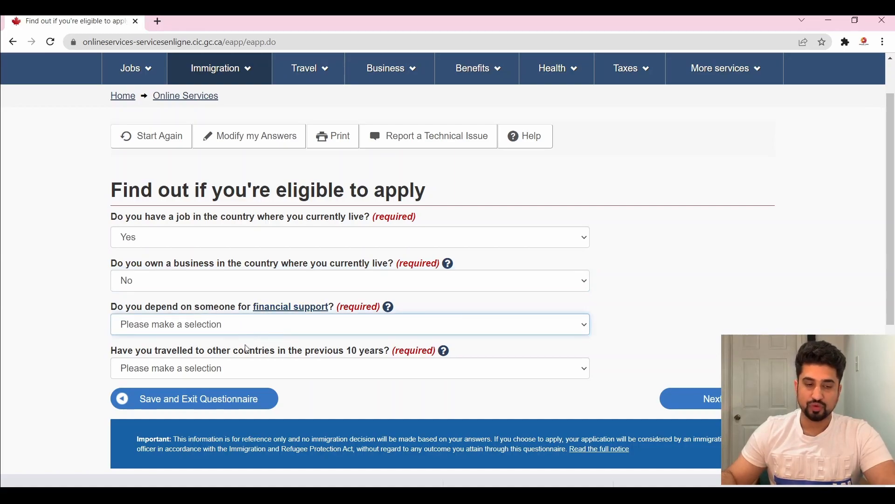
{"action": "key", "text": "n"}
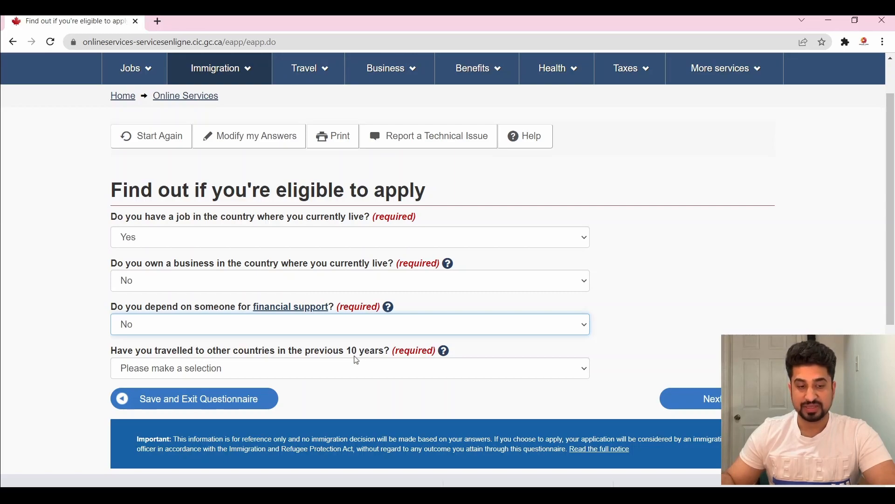
{"action": "left_click", "coordinate": [359, 367]}
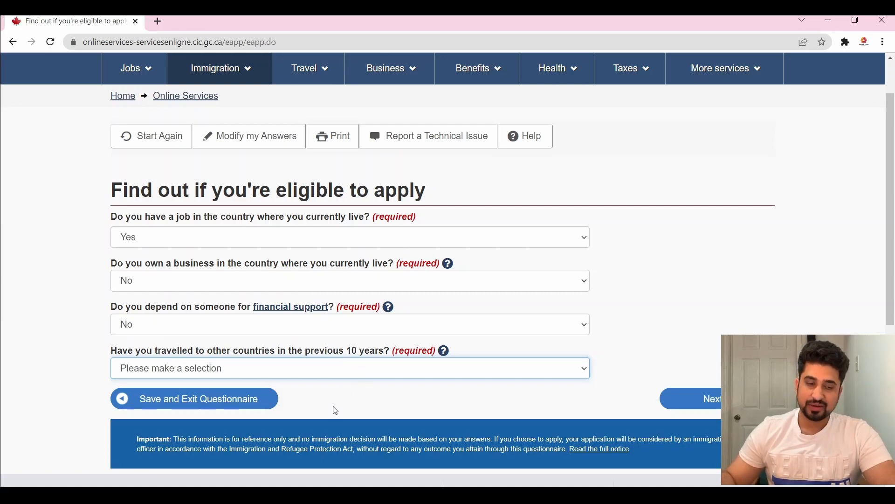
{"action": "key", "text": "n"}
{"action": "left_click", "coordinate": [698, 397]}
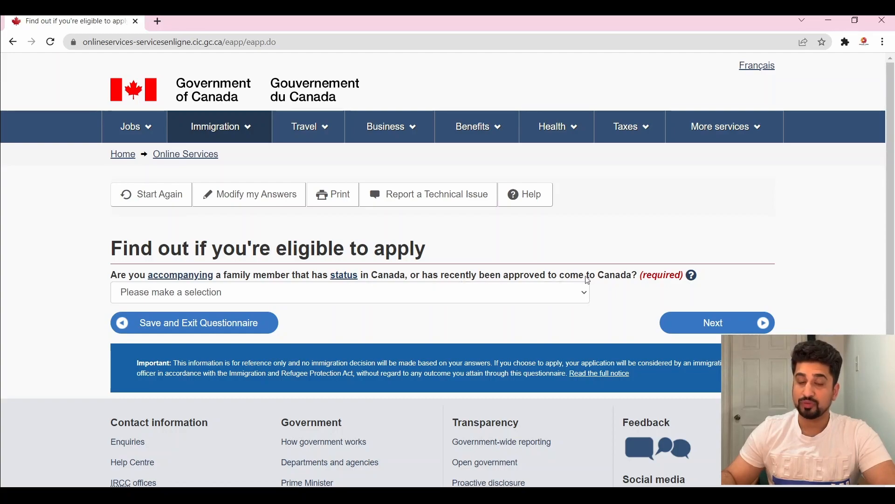
Answer No to accompanying a family member with status in Canada and No to any criminal offence, continuing after each
{"action": "left_click", "coordinate": [538, 294]}
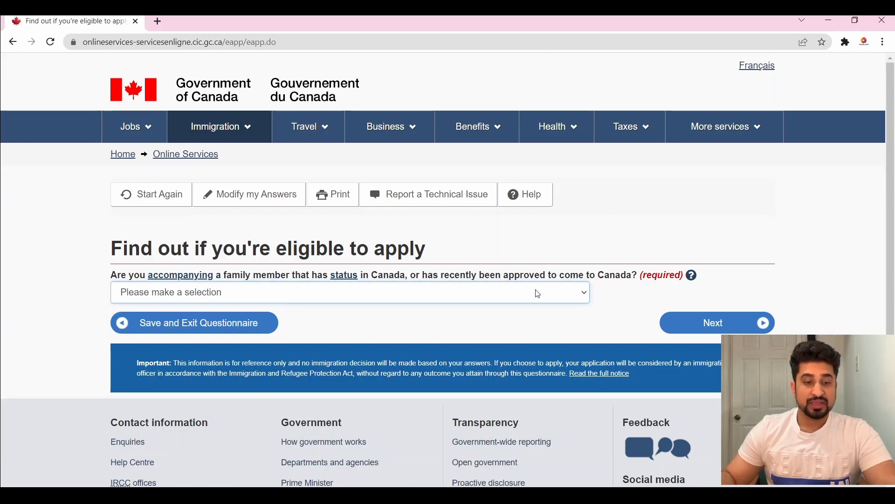
{"action": "left_click", "coordinate": [485, 330]}
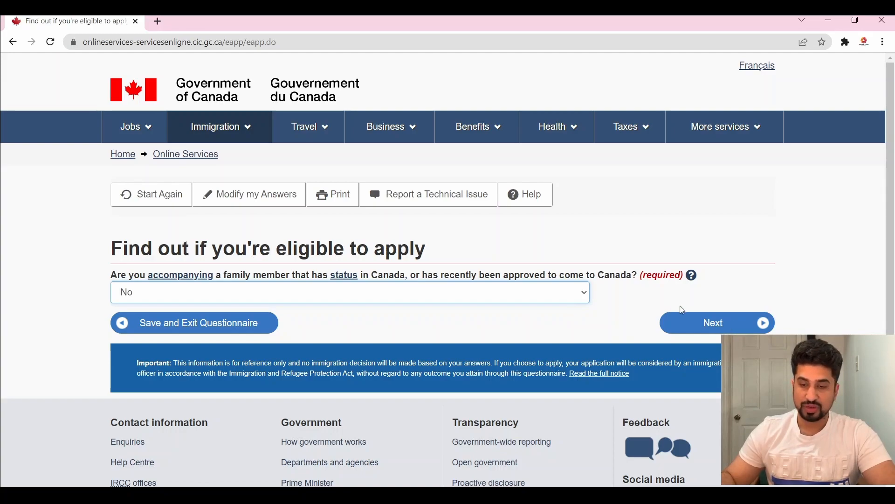
{"action": "left_click", "coordinate": [716, 331]}
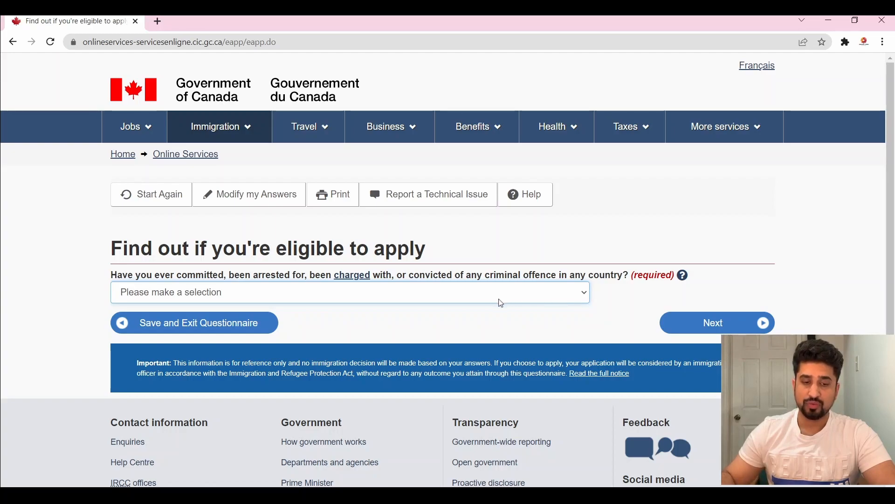
{"action": "left_click", "coordinate": [484, 333]}
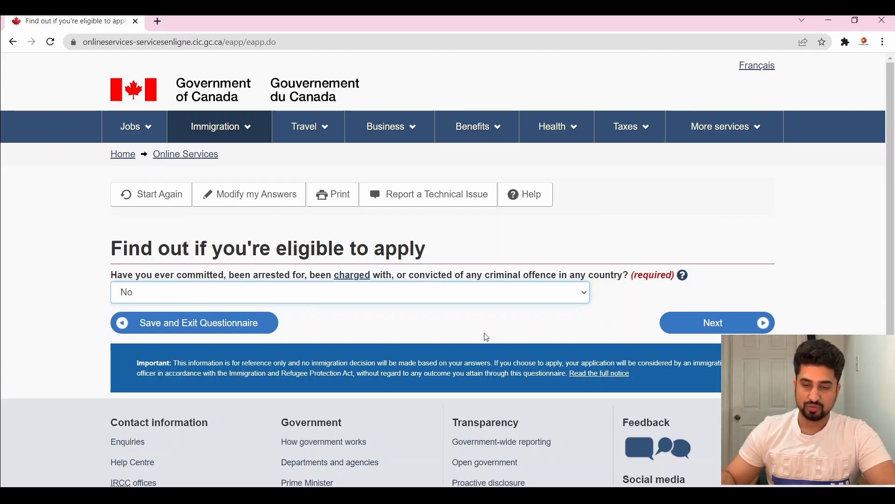
{"action": "left_click", "coordinate": [678, 318]}
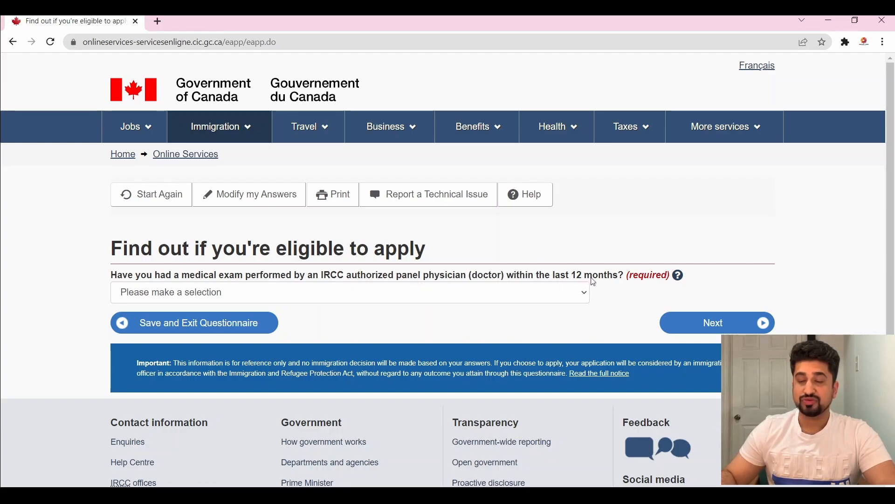
Answer No to a medical exam in the last 12 months and No to submitting an application for a family member
{"action": "left_click", "coordinate": [516, 300]}
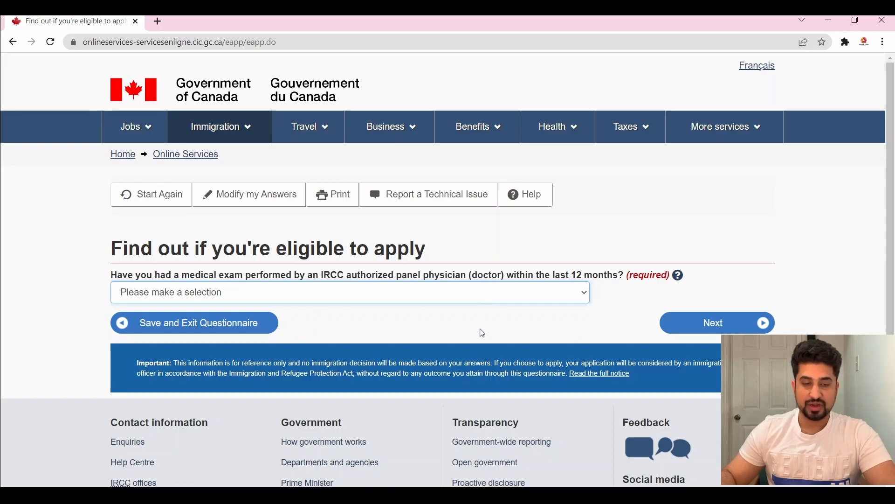
{"action": "left_click", "coordinate": [504, 328]}
{"action": "left_click", "coordinate": [716, 325]}
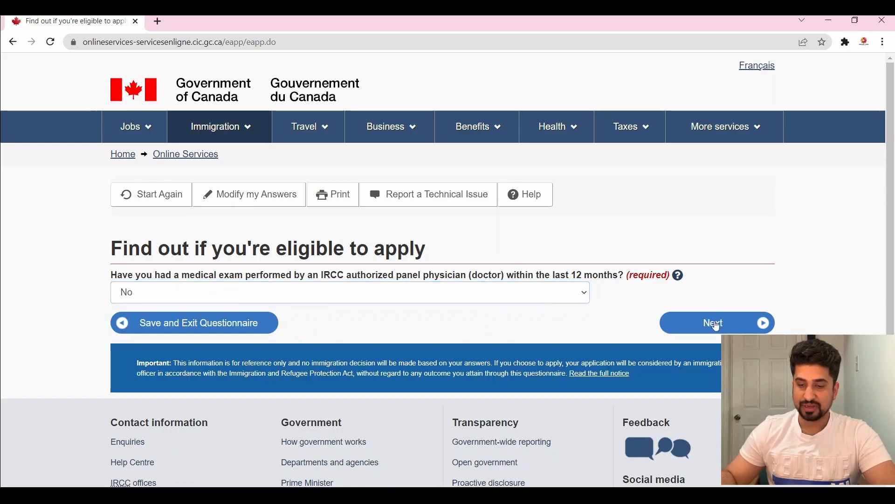
{"action": "left_click", "coordinate": [281, 302]}
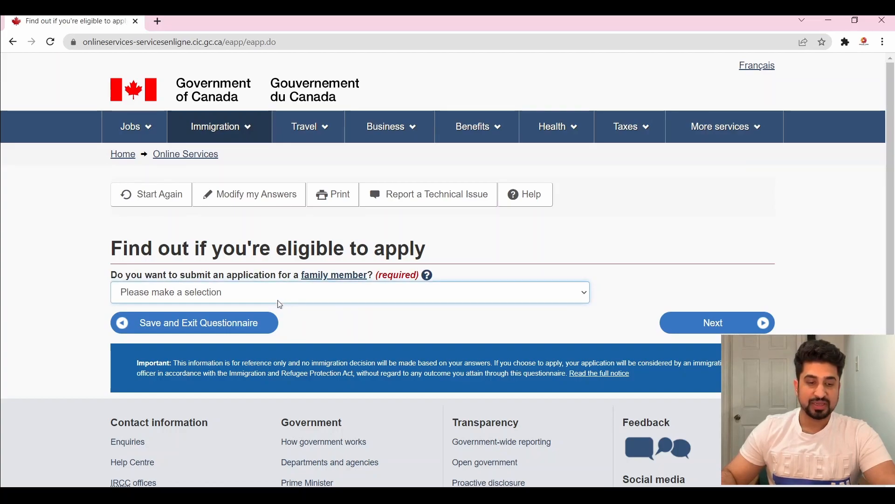
{"action": "left_click", "coordinate": [278, 329]}
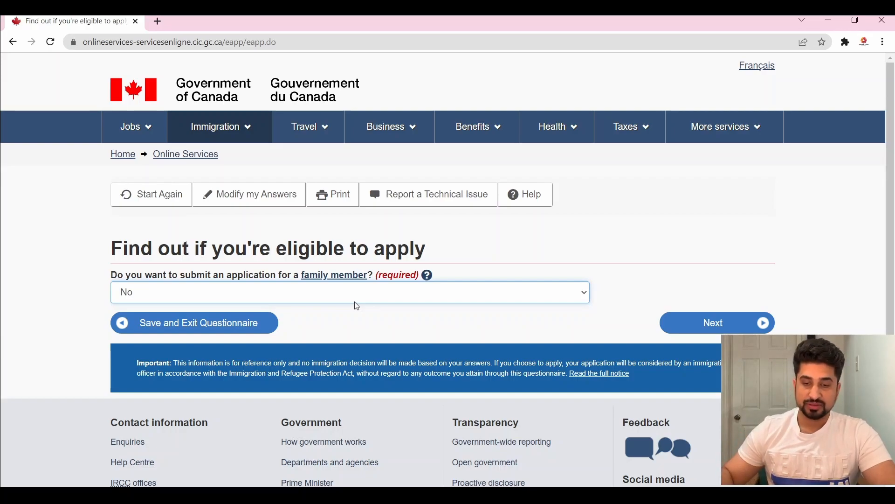
{"action": "left_click", "coordinate": [721, 328]}
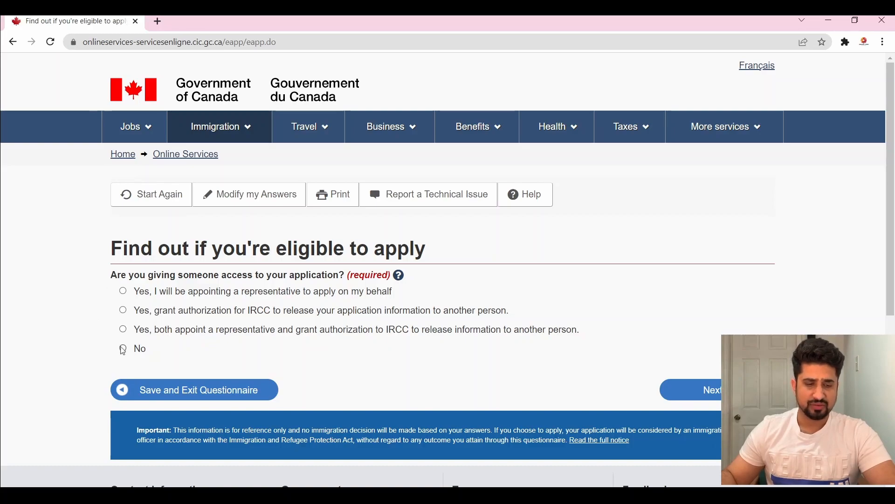
Answer No to giving someone access to the application and No to having given biometrics in the past 10 years
{"action": "left_click", "coordinate": [709, 392]}
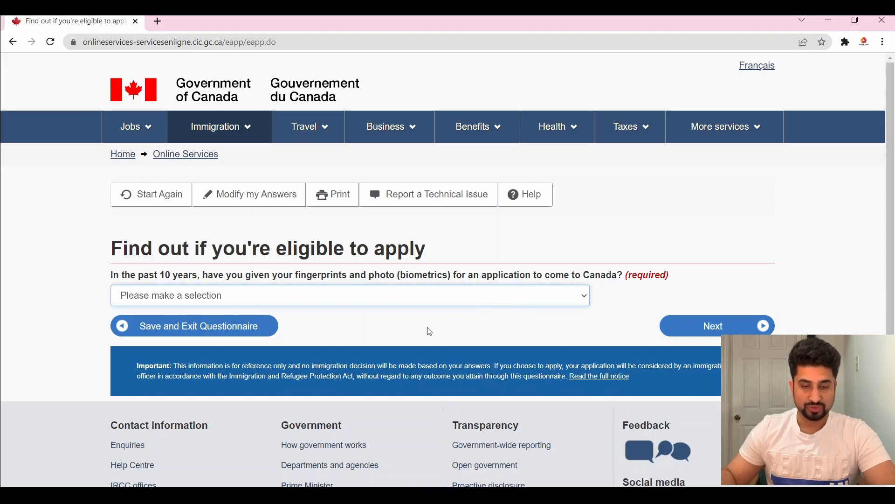
{"action": "key", "text": "n"}
{"action": "left_click", "coordinate": [742, 330]}
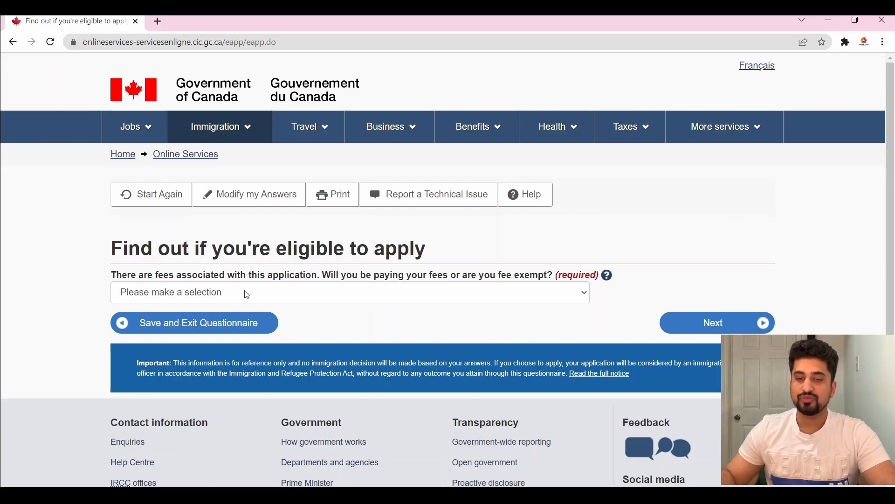
Choose "Yes, I will be paying my application fees" and answer Yes to being able to make digital copies of documents
{"action": "left_click", "coordinate": [247, 295]}
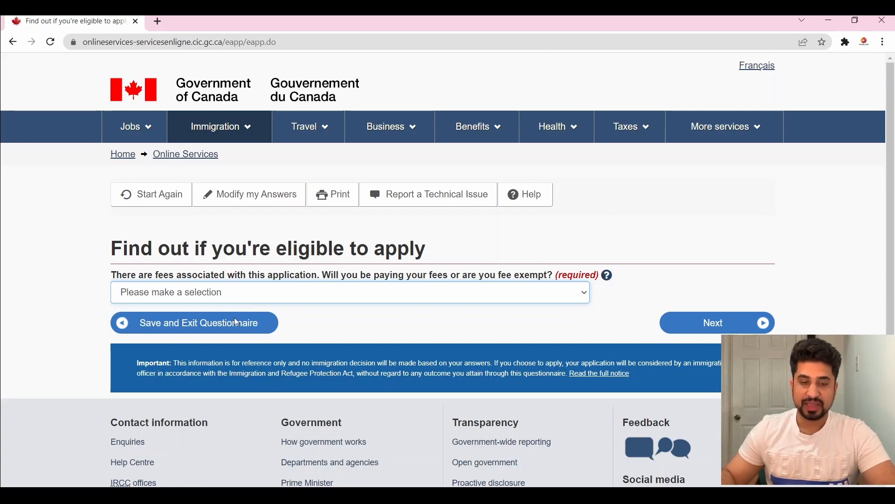
{"action": "key", "text": "Down"}
{"action": "left_click", "coordinate": [740, 325]}
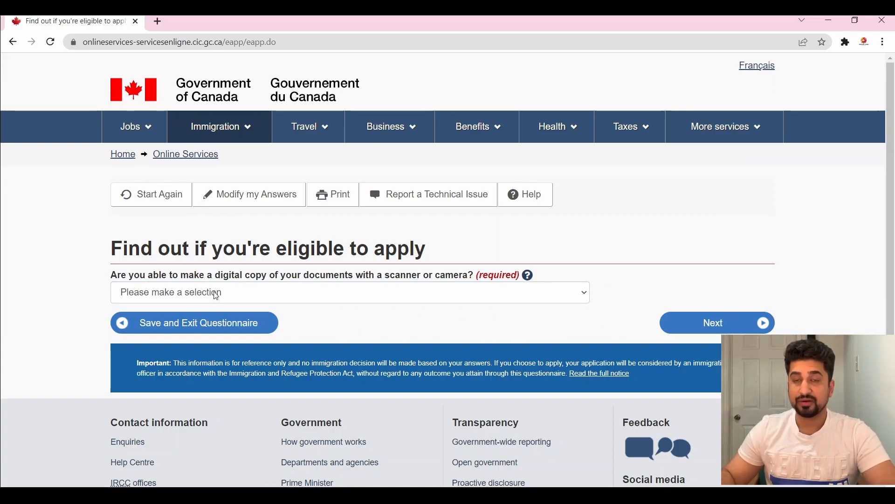
{"action": "left_click", "coordinate": [216, 296]}
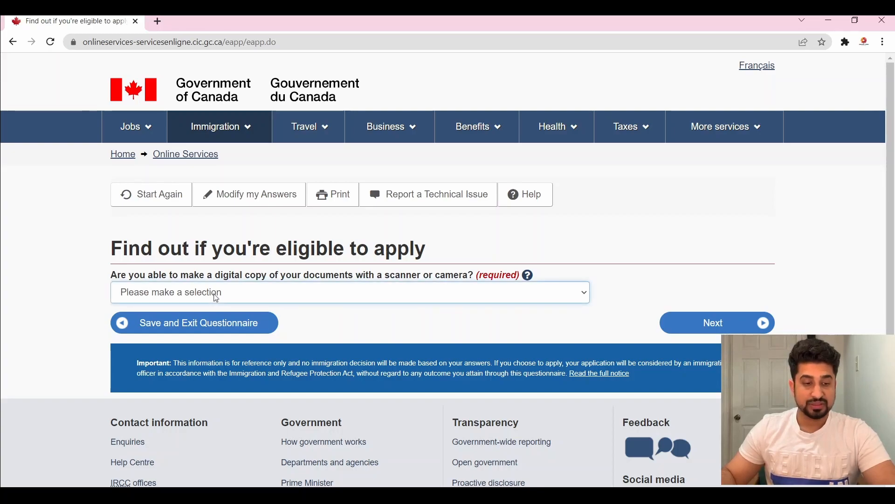
{"action": "key", "text": "Down"}
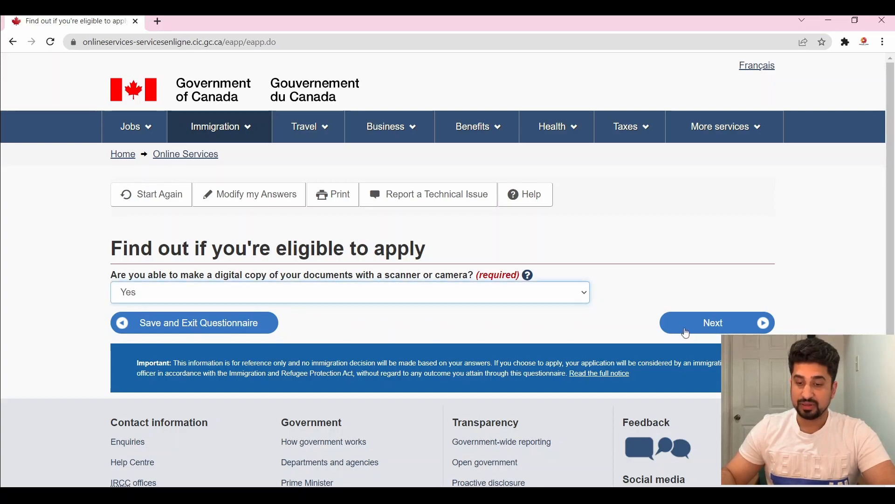
{"action": "left_click", "coordinate": [700, 329]}
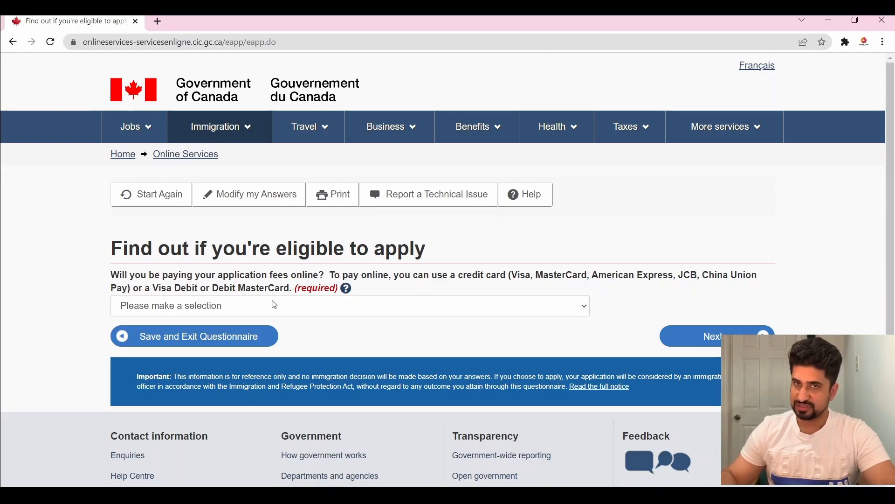
Answer Yes to paying the application fees online and continue to the answer review page
{"action": "left_click", "coordinate": [250, 310]}
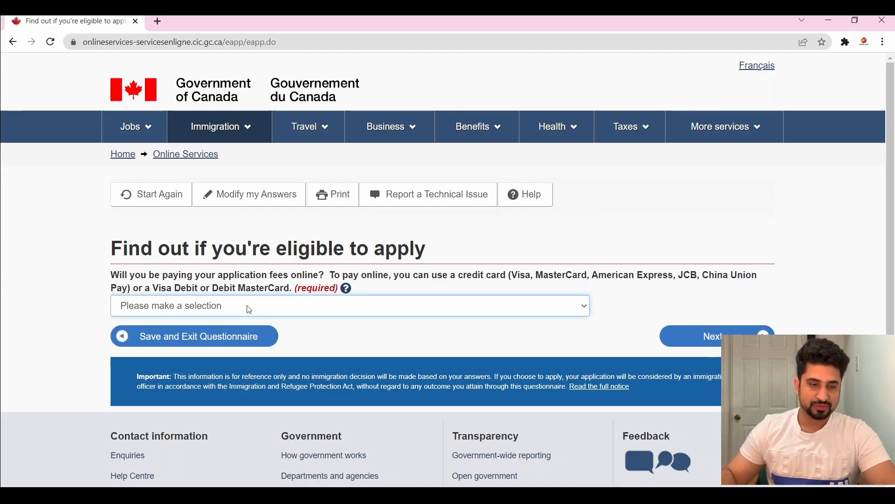
{"action": "left_click", "coordinate": [182, 326]}
{"action": "left_click", "coordinate": [713, 343]}
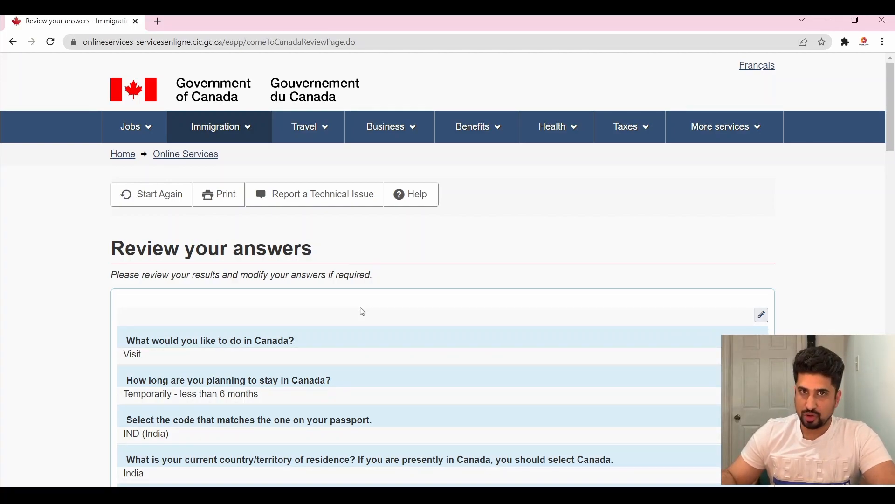
Review all the questionnaire answers and continue to the instructions for submitting the application
{"action": "scroll", "coordinate": [362, 310], "scroll_direction": "down", "scroll_amount": 4}
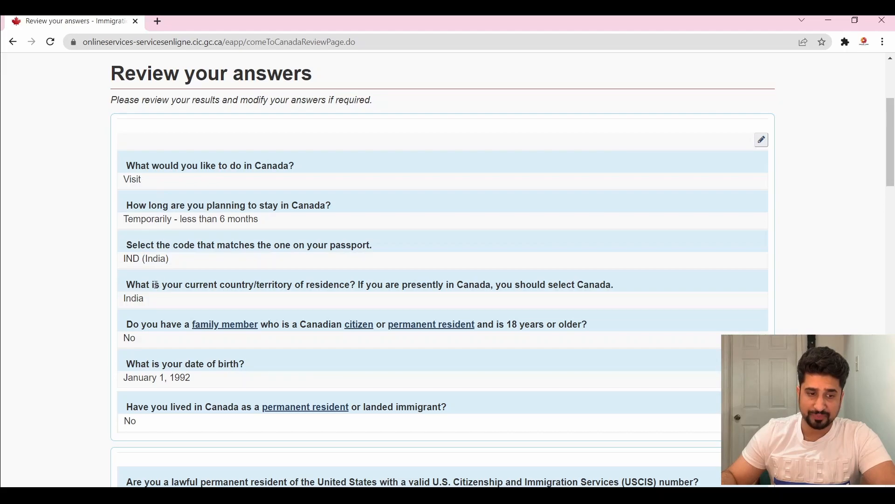
{"action": "scroll", "coordinate": [165, 313], "scroll_direction": "down", "scroll_amount": 6}
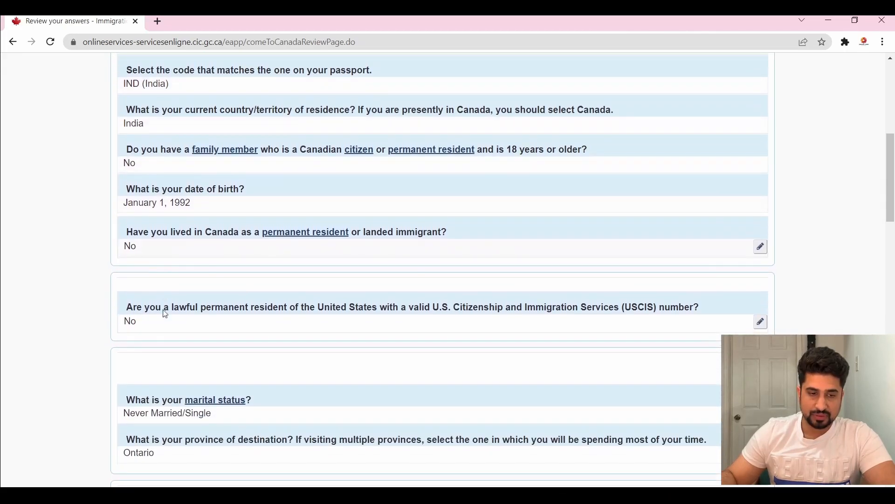
{"action": "scroll", "coordinate": [166, 314], "scroll_direction": "down", "scroll_amount": 1}
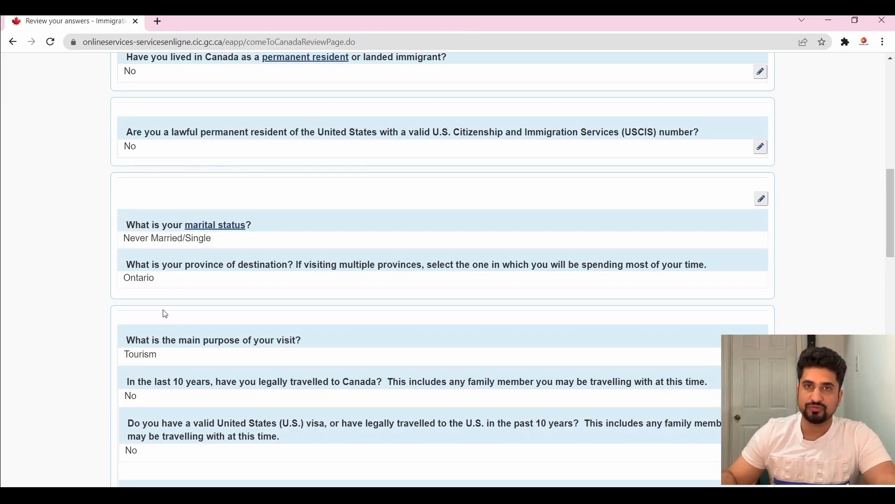
{"action": "scroll", "coordinate": [165, 313], "scroll_direction": "down", "scroll_amount": 3}
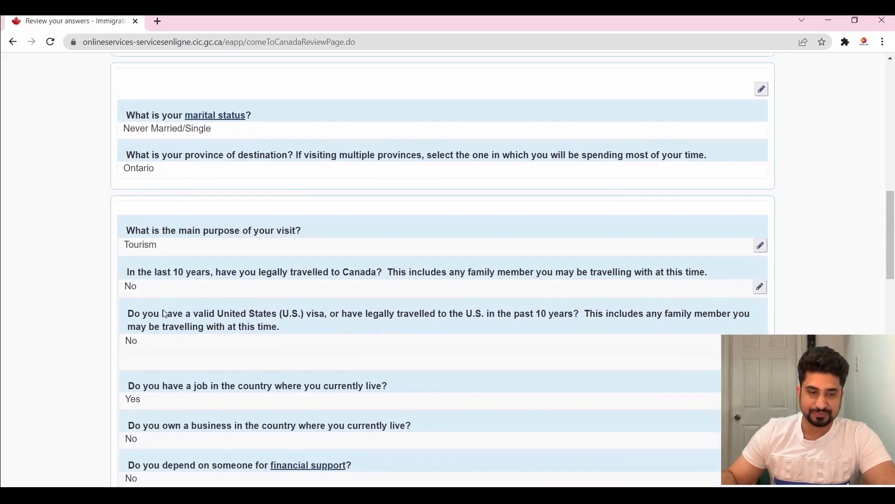
{"action": "scroll", "coordinate": [165, 314], "scroll_direction": "down", "scroll_amount": 9}
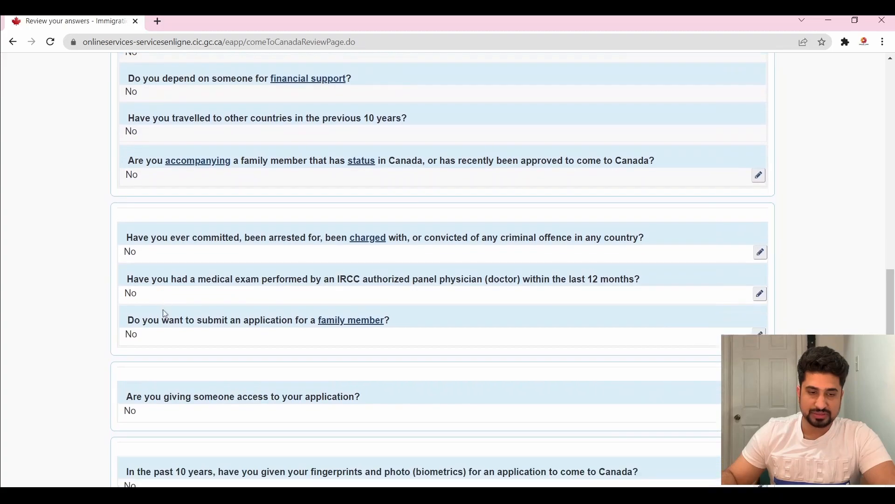
{"action": "scroll", "coordinate": [165, 313], "scroll_direction": "down", "scroll_amount": 4}
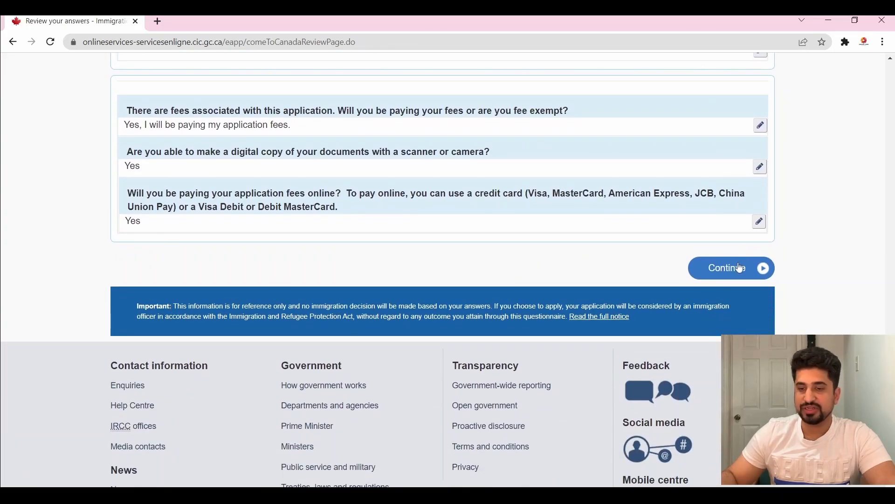
{"action": "left_click", "coordinate": [732, 269]}
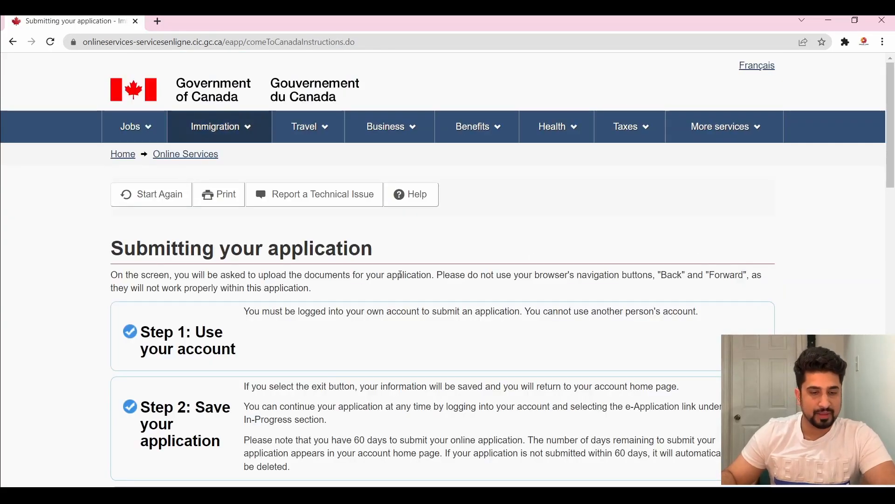
Read the instructions on account use, saving, document upload and fee payment, and continue to the document checklist
{"action": "scroll", "coordinate": [400, 285], "scroll_direction": "down", "scroll_amount": 3}
{"action": "scroll", "coordinate": [401, 285], "scroll_direction": "down", "scroll_amount": 1}
{"action": "scroll", "coordinate": [400, 281], "scroll_direction": "down", "scroll_amount": 1}
{"action": "scroll", "coordinate": [399, 282], "scroll_direction": "up", "scroll_amount": 1}
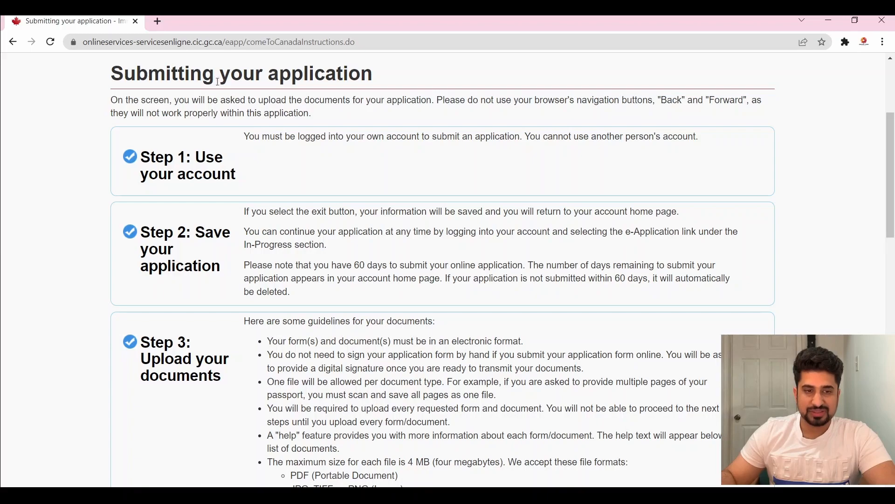
{"action": "scroll", "coordinate": [420, 244], "scroll_direction": "down", "scroll_amount": 1}
{"action": "scroll", "coordinate": [385, 236], "scroll_direction": "up", "scroll_amount": 1}
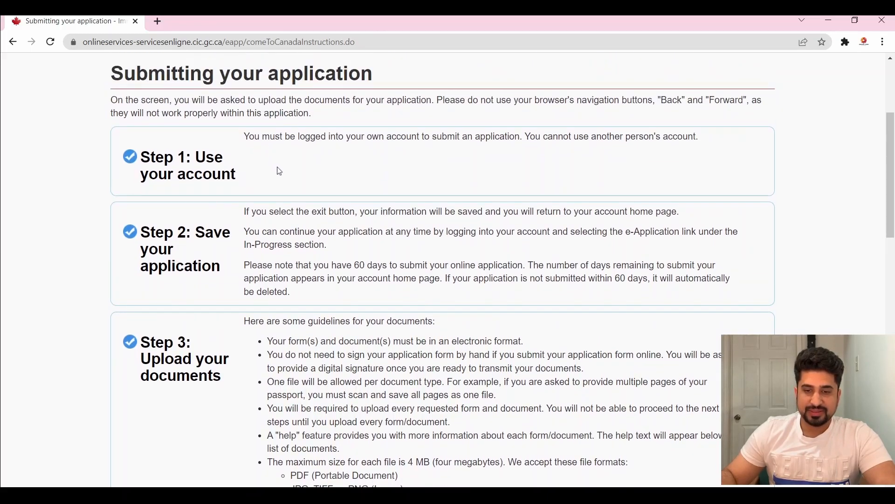
{"action": "scroll", "coordinate": [285, 175], "scroll_direction": "down", "scroll_amount": 1}
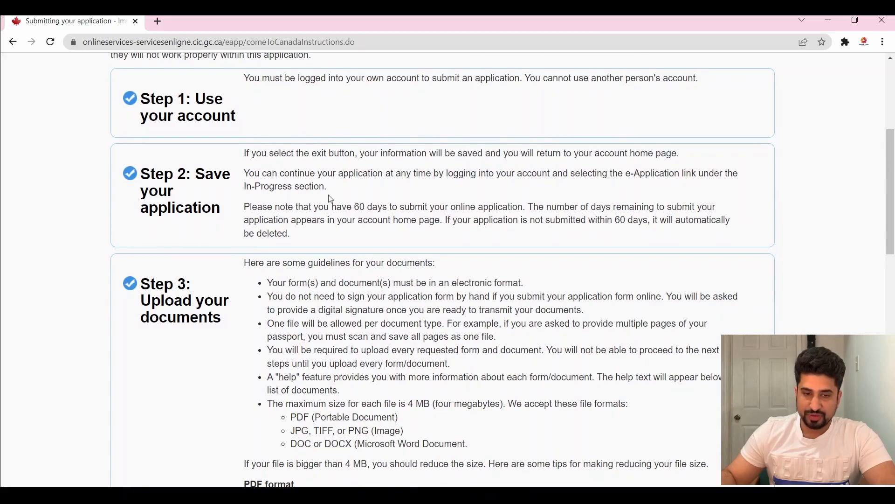
{"action": "scroll", "coordinate": [287, 275], "scroll_direction": "up", "scroll_amount": 1}
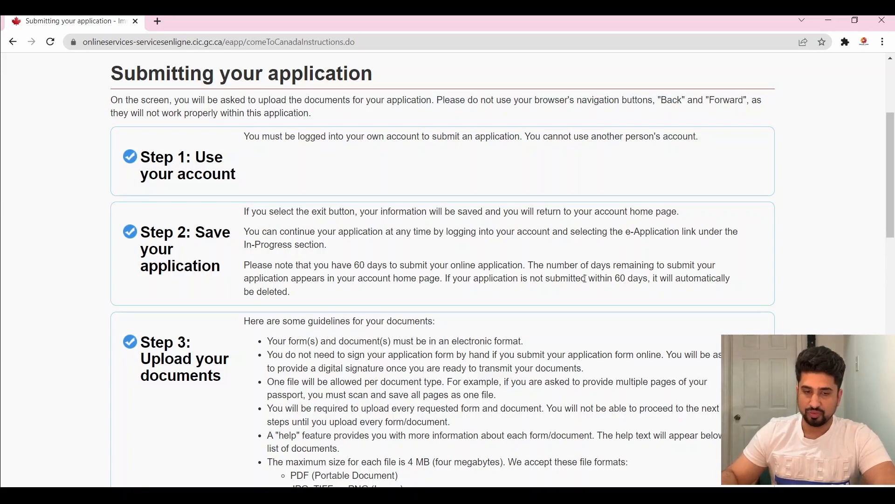
{"action": "scroll", "coordinate": [566, 295], "scroll_direction": "down", "scroll_amount": 2}
{"action": "scroll", "coordinate": [564, 303], "scroll_direction": "down", "scroll_amount": 1}
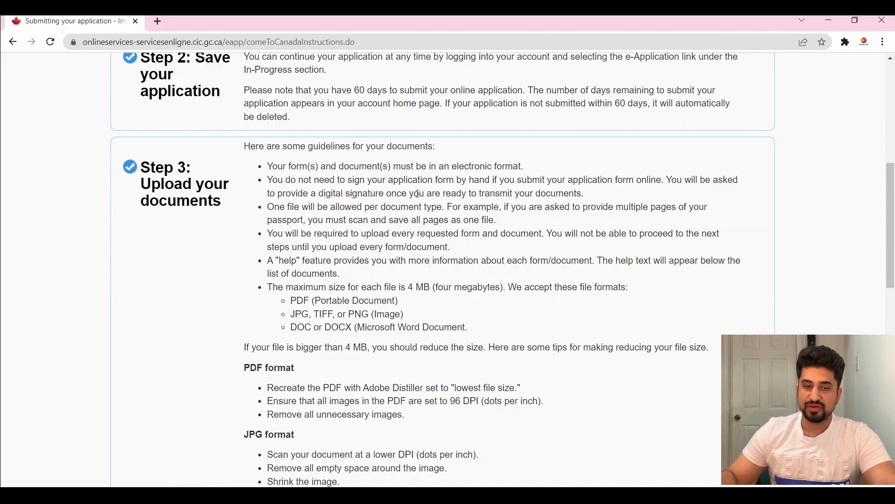
{"action": "scroll", "coordinate": [455, 299], "scroll_direction": "down", "scroll_amount": 9}
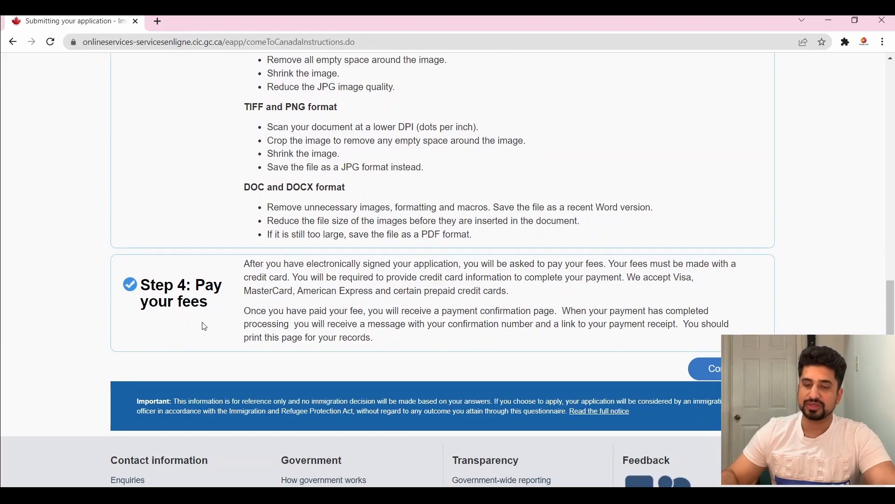
{"action": "left_click", "coordinate": [737, 369]}
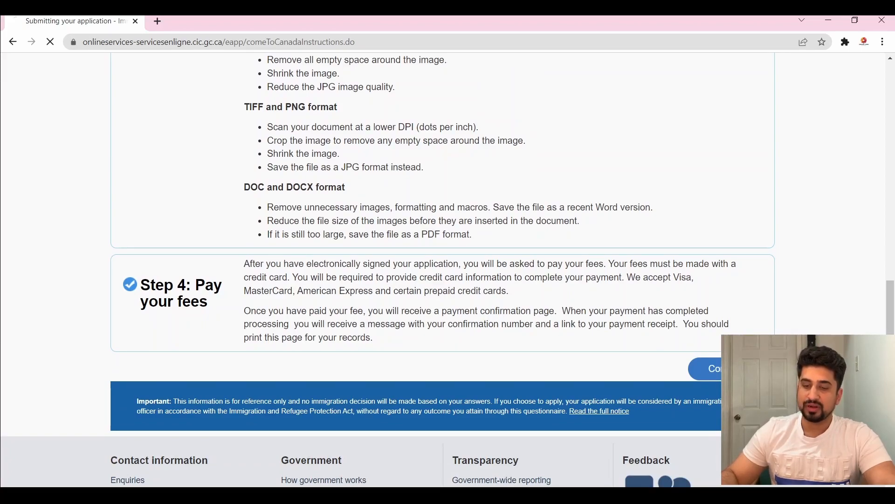
Look through the document checklist, covering the application form, supporting documents, optional documents and fees
{"action": "scroll", "coordinate": [615, 332], "scroll_direction": "down", "scroll_amount": 3}
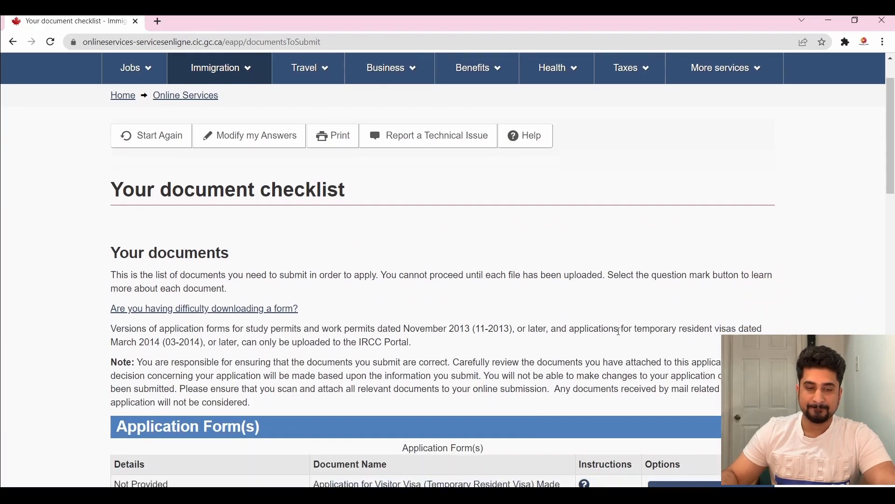
{"action": "scroll", "coordinate": [615, 331], "scroll_direction": "down", "scroll_amount": 3}
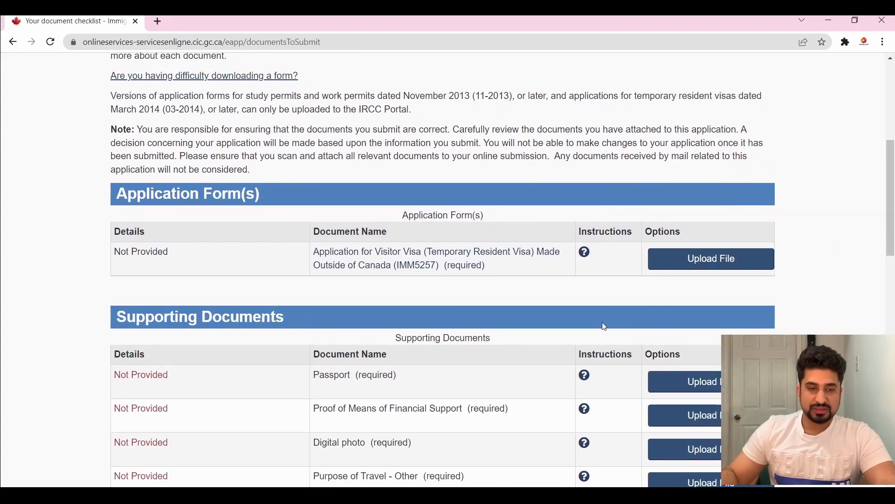
{"action": "scroll", "coordinate": [604, 327], "scroll_direction": "down", "scroll_amount": 8}
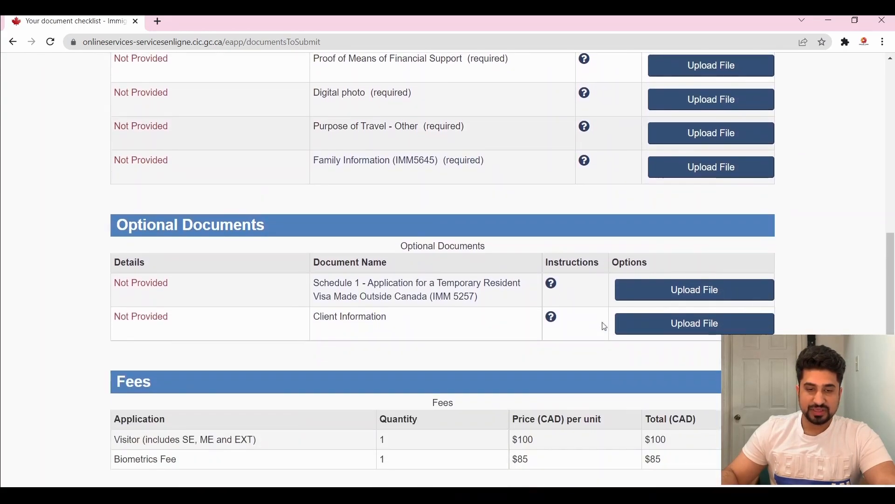
{"action": "scroll", "coordinate": [605, 327], "scroll_direction": "down", "scroll_amount": 4}
{"action": "scroll", "coordinate": [605, 326], "scroll_direction": "up", "scroll_amount": 6}
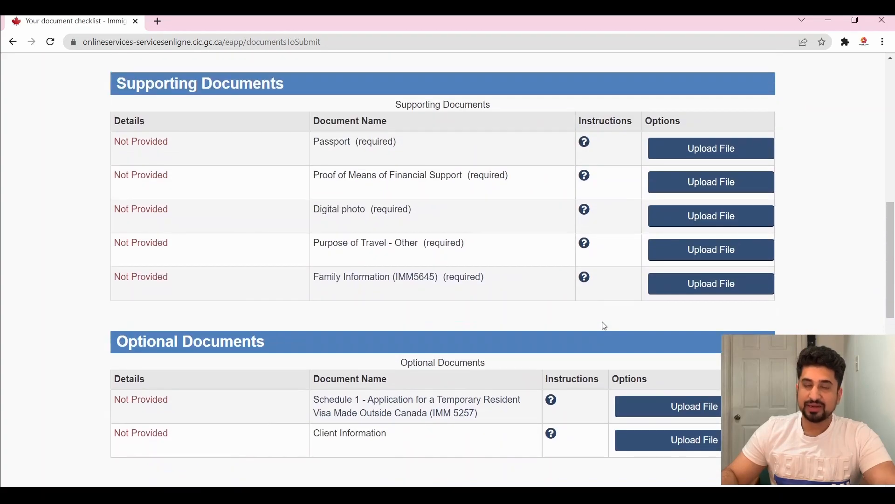
{"action": "scroll", "coordinate": [605, 326], "scroll_direction": "up", "scroll_amount": 4}
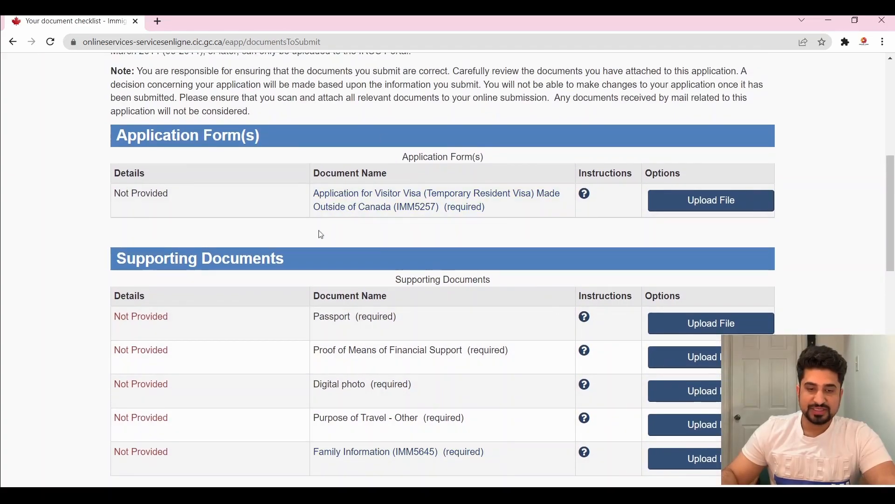
{"action": "scroll", "coordinate": [408, 277], "scroll_direction": "down", "scroll_amount": 1}
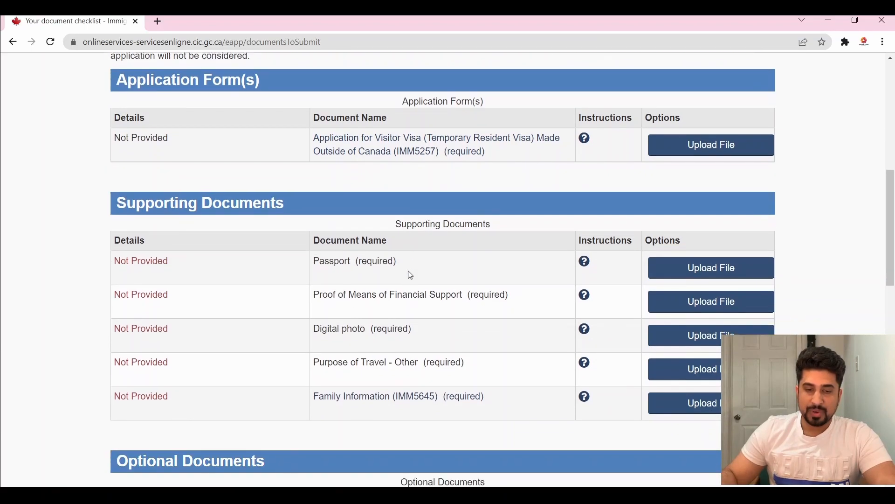
{"action": "scroll", "coordinate": [480, 277], "scroll_direction": "up", "scroll_amount": 1}
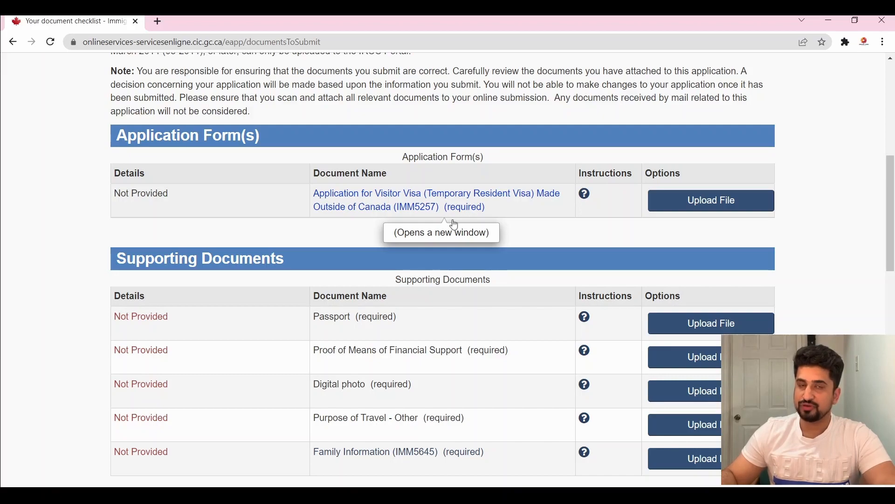
{"action": "scroll", "coordinate": [340, 224], "scroll_direction": "down", "scroll_amount": 3}
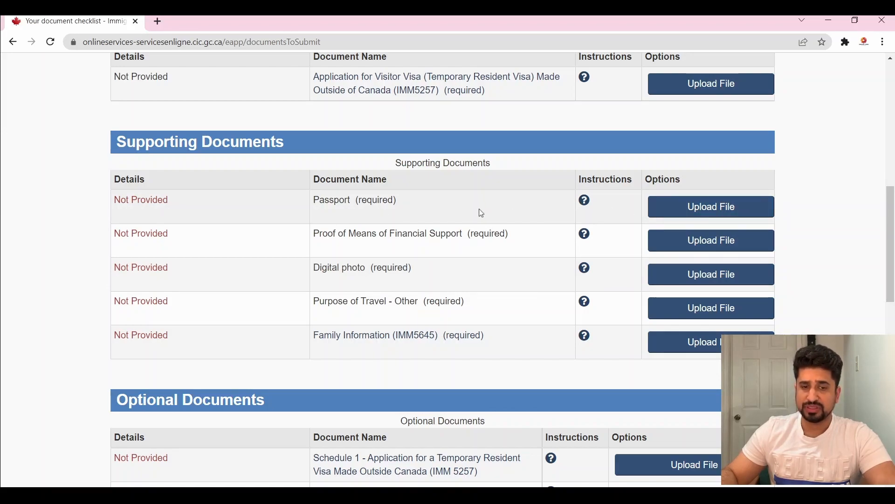
{"action": "scroll", "coordinate": [586, 207], "scroll_direction": "up", "scroll_amount": 1}
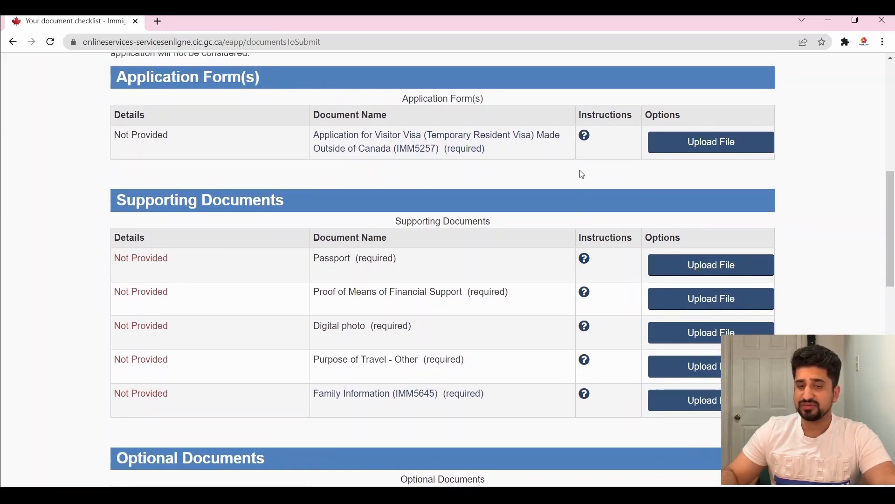
Read the instructions for the Passport and Proof of Means of Financial Support documents
{"action": "left_click", "coordinate": [585, 264]}
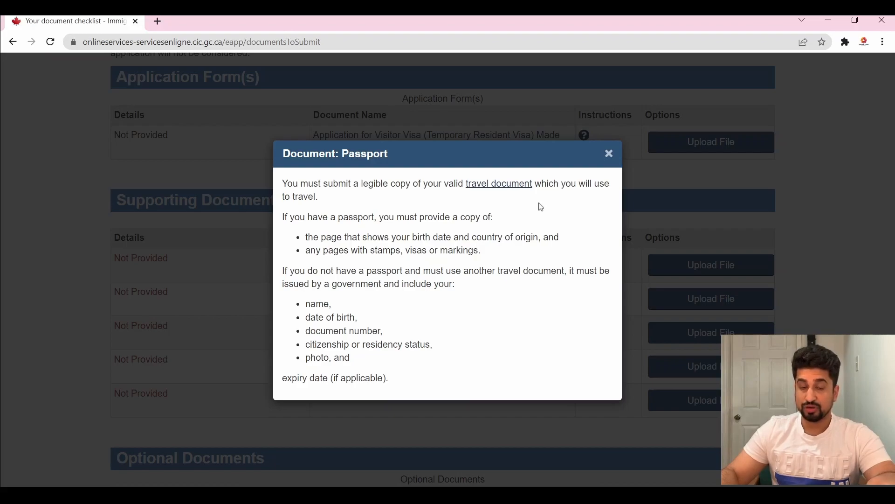
{"action": "left_click", "coordinate": [609, 153]}
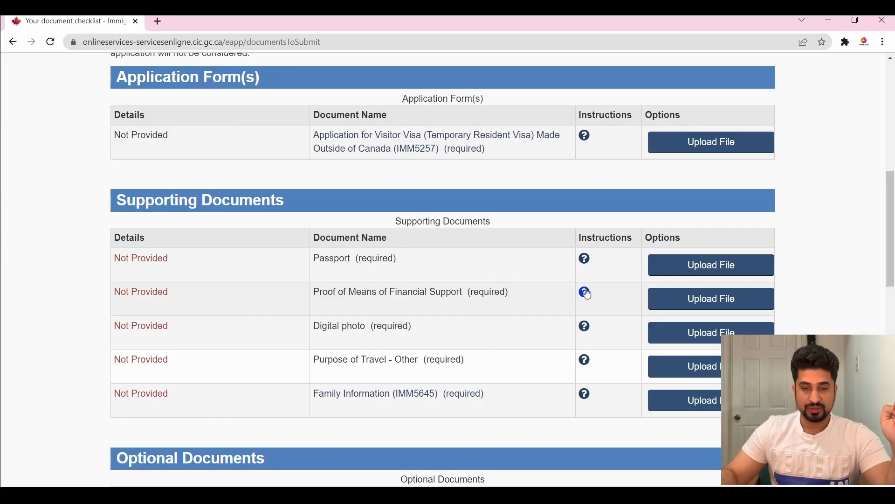
{"action": "left_click", "coordinate": [586, 293]}
{"action": "scroll", "coordinate": [409, 171], "scroll_direction": "down", "scroll_amount": 2}
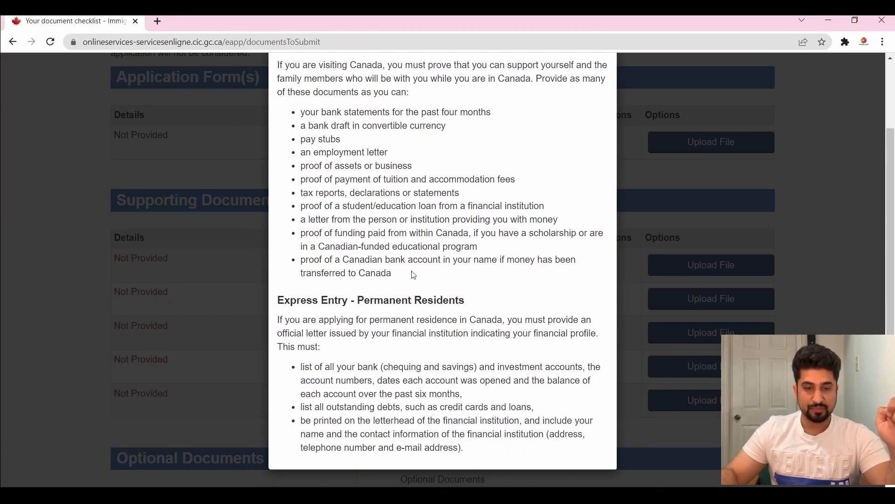
{"action": "scroll", "coordinate": [414, 275], "scroll_direction": "up", "scroll_amount": 2}
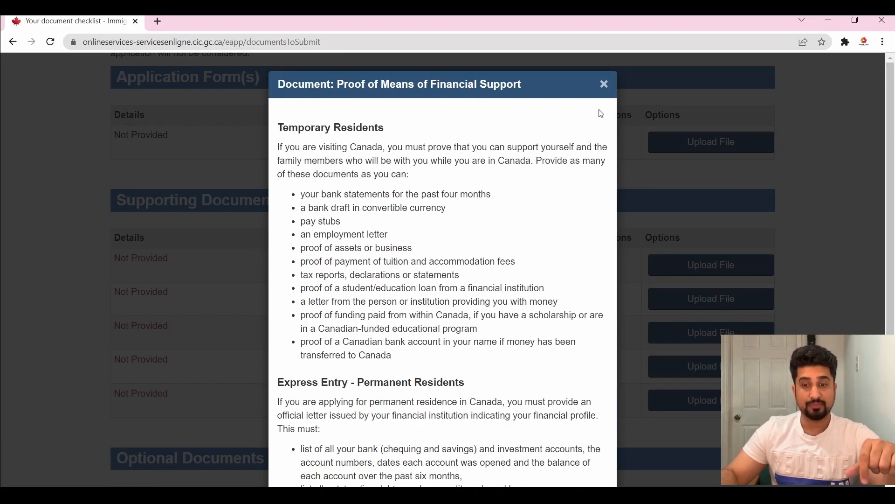
{"action": "left_click", "coordinate": [604, 85]}
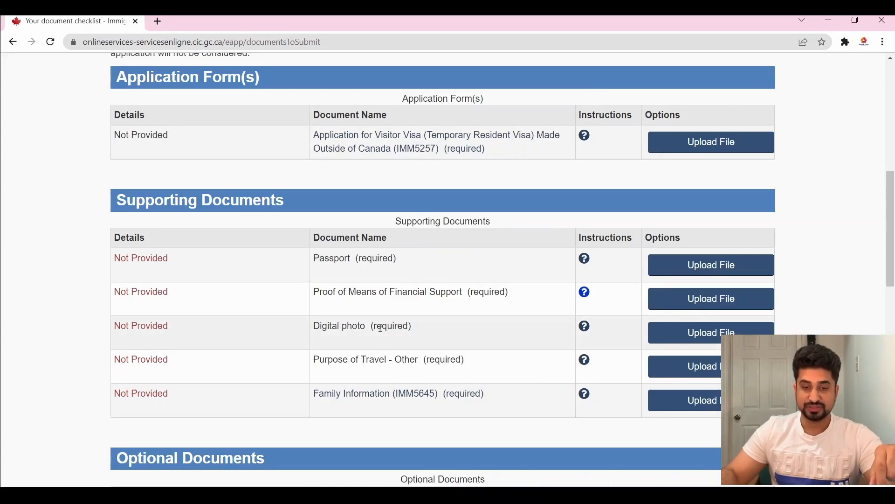
Read the Digital photo instructions, including the accepted image size, format and file size, and close them
{"action": "left_click", "coordinate": [584, 326]}
{"action": "scroll", "coordinate": [445, 364], "scroll_direction": "down", "scroll_amount": 1}
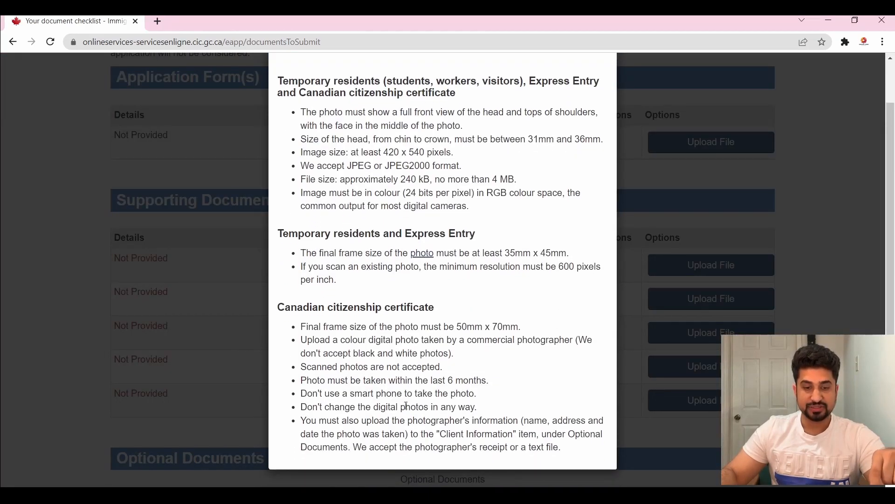
{"action": "left_click_drag", "start_coordinate": [309, 154], "coordinate": [477, 165]}
{"action": "left_click_drag", "start_coordinate": [348, 165], "coordinate": [500, 187]}
{"action": "left_click", "coordinate": [568, 243]}
{"action": "scroll", "coordinate": [551, 186], "scroll_direction": "up", "scroll_amount": 1}
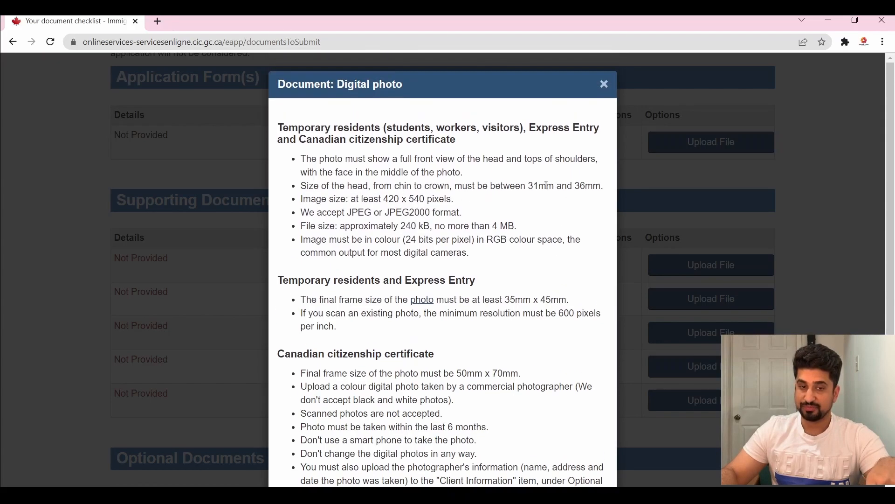
{"action": "left_click", "coordinate": [605, 84]}
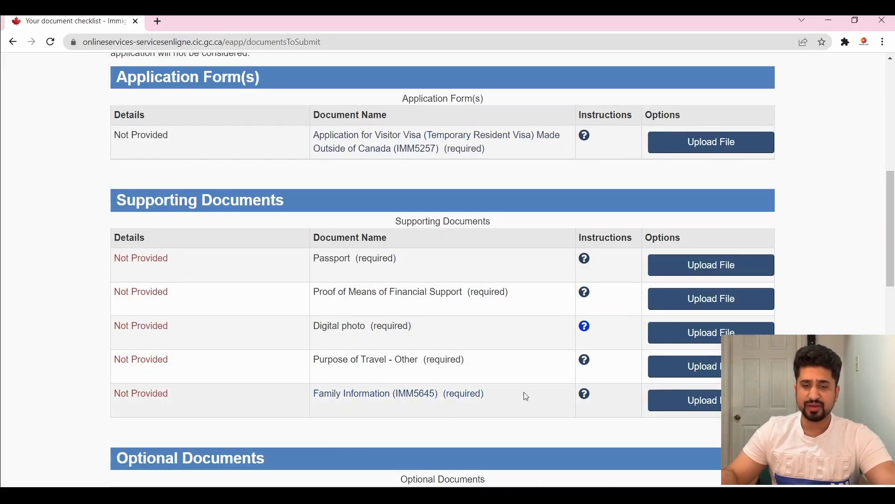
Examine which required forms and supporting documents have to be uploaded, including Purpose of Travel and Family Information (IMM5645)
{"action": "scroll", "coordinate": [423, 411], "scroll_direction": "up", "scroll_amount": 1}
{"action": "scroll", "coordinate": [423, 405], "scroll_direction": "down", "scroll_amount": 3}
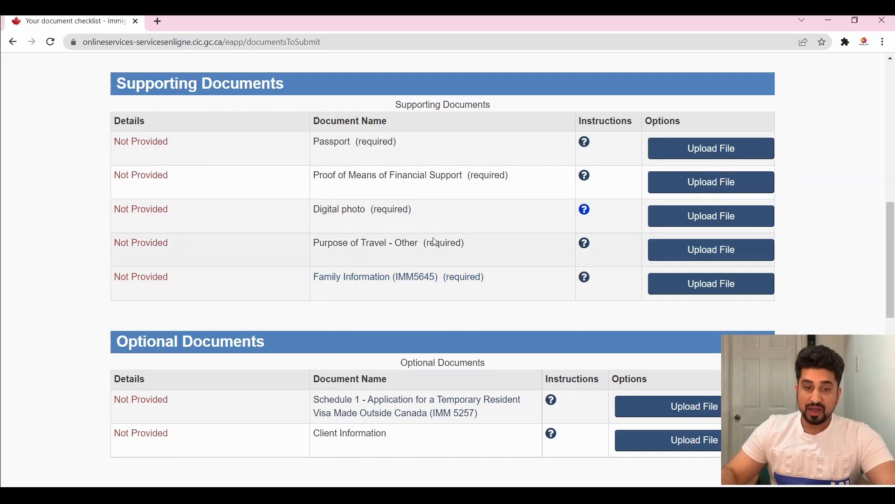
{"action": "scroll", "coordinate": [419, 244], "scroll_direction": "up", "scroll_amount": 3}
{"action": "scroll", "coordinate": [419, 244], "scroll_direction": "up", "scroll_amount": 1}
{"action": "scroll", "coordinate": [653, 212], "scroll_direction": "down", "scroll_amount": 3}
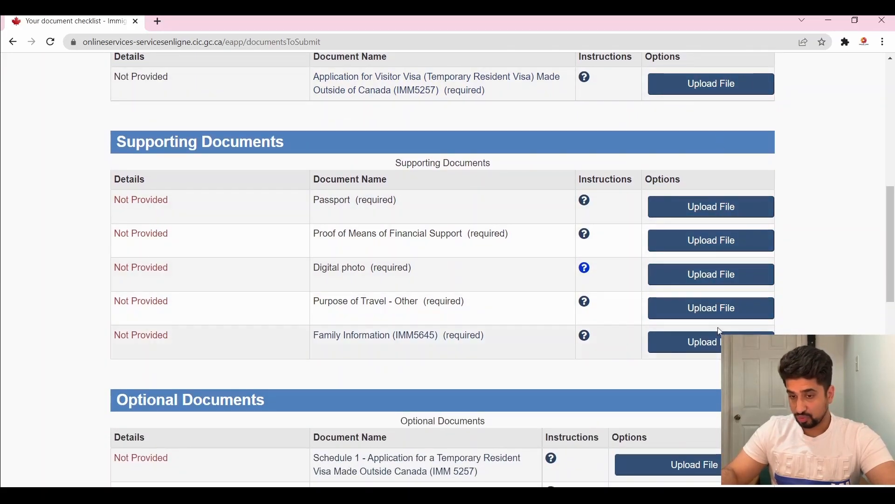
{"action": "scroll", "coordinate": [609, 346], "scroll_direction": "down", "scroll_amount": 3}
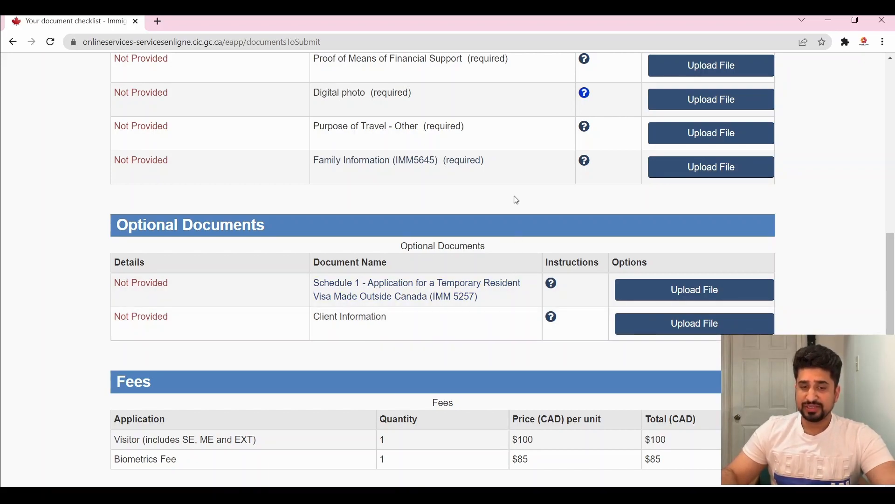
{"action": "scroll", "coordinate": [516, 201], "scroll_direction": "up", "scroll_amount": 3}
{"action": "scroll", "coordinate": [359, 94], "scroll_direction": "up", "scroll_amount": 1}
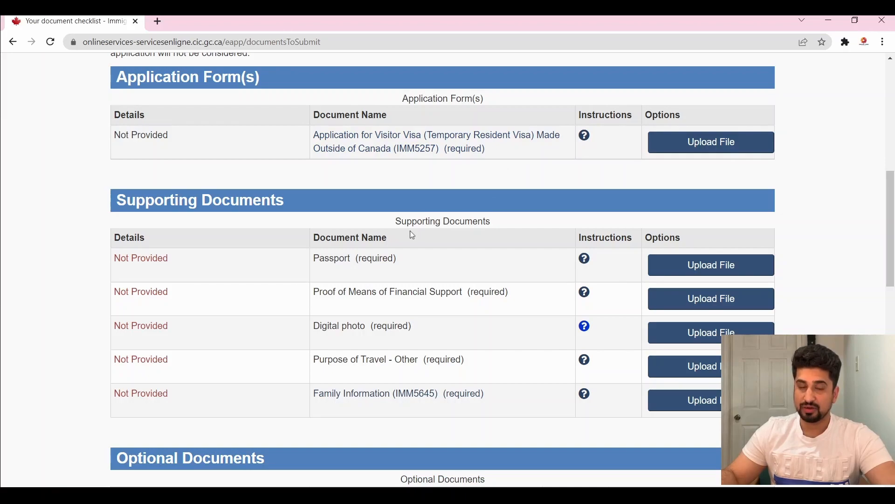
Check the optional documents and the visitor visa and biometrics fees at the end of the checklist
{"action": "scroll", "coordinate": [413, 236], "scroll_direction": "down", "scroll_amount": 4}
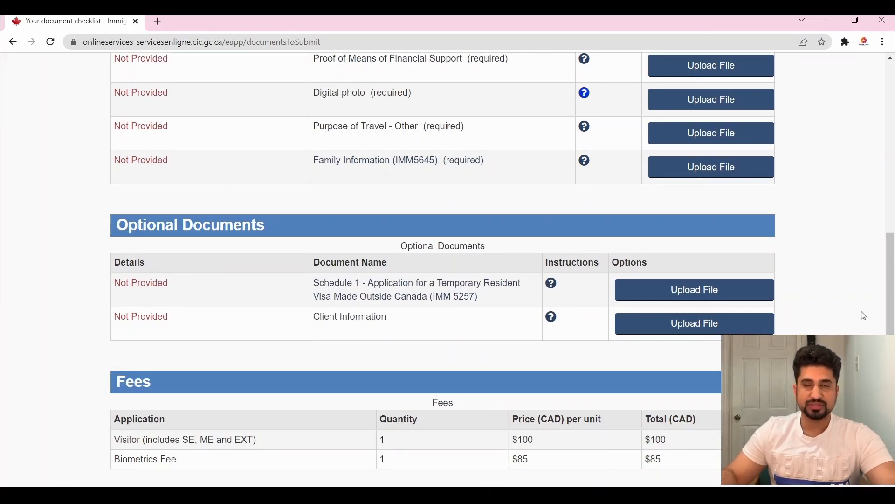
{"action": "scroll", "coordinate": [863, 315], "scroll_direction": "down", "scroll_amount": 5}
{"action": "scroll", "coordinate": [862, 313], "scroll_direction": "up", "scroll_amount": 4}
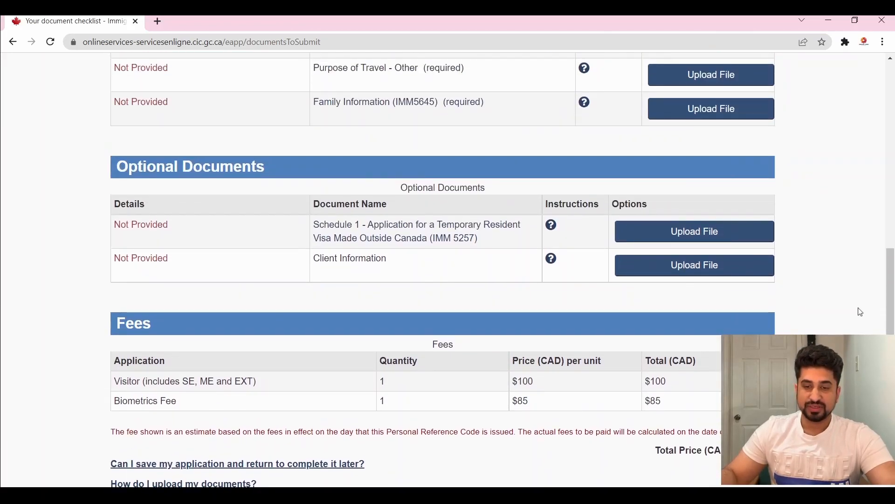
{"action": "scroll", "coordinate": [861, 311], "scroll_direction": "down", "scroll_amount": 1}
{"action": "scroll", "coordinate": [198, 273], "scroll_direction": "down", "scroll_amount": 2}
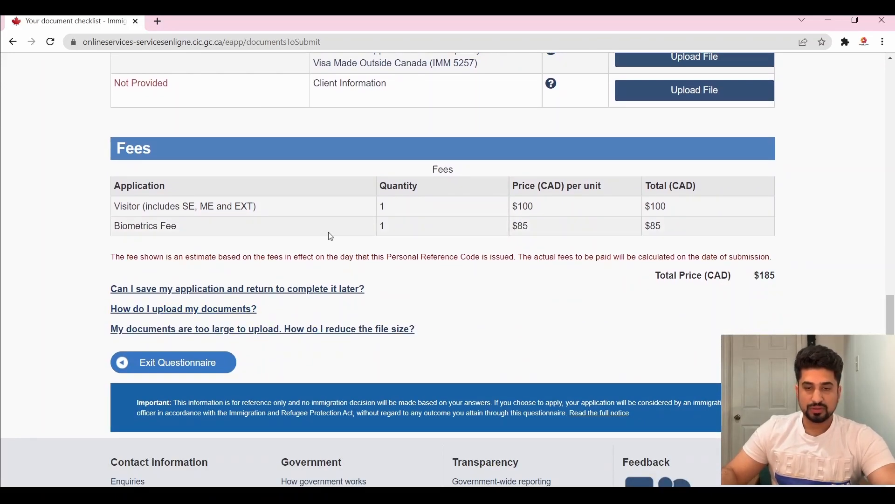
{"action": "scroll", "coordinate": [330, 234], "scroll_direction": "up", "scroll_amount": 5}
{"action": "scroll", "coordinate": [494, 309], "scroll_direction": "down", "scroll_amount": 4}
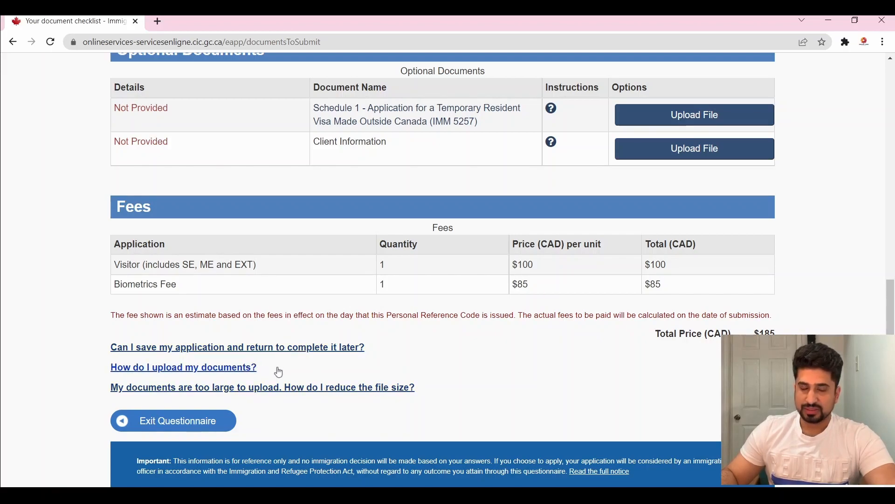
Expand "Can I save my application and return to complete it later?" and read the answer
{"action": "left_click", "coordinate": [176, 353]}
{"action": "scroll", "coordinate": [270, 333], "scroll_direction": "down", "scroll_amount": 2}
{"action": "left_click_drag", "start_coordinate": [118, 251], "coordinate": [415, 320]}
{"action": "left_click", "coordinate": [553, 338]}
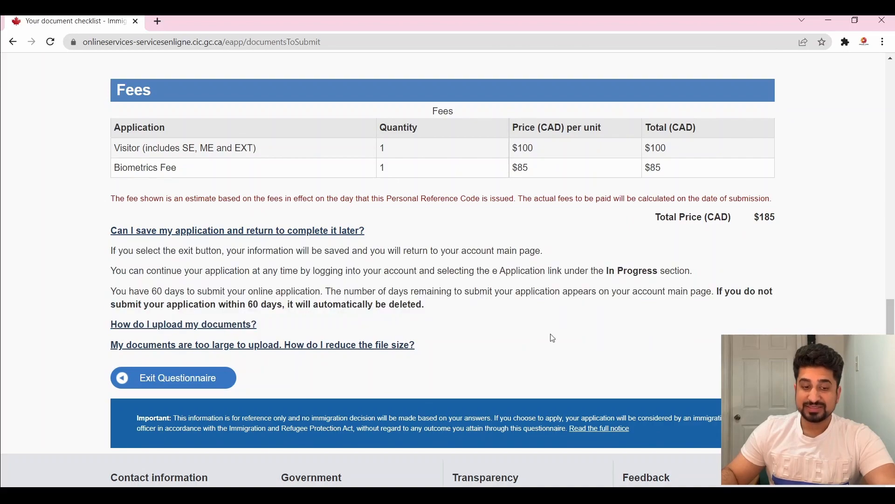
Leave the document checklist for the Online Services account home and find the unsubmitted application listed there
{"action": "scroll", "coordinate": [553, 336], "scroll_direction": "up", "scroll_amount": 2}
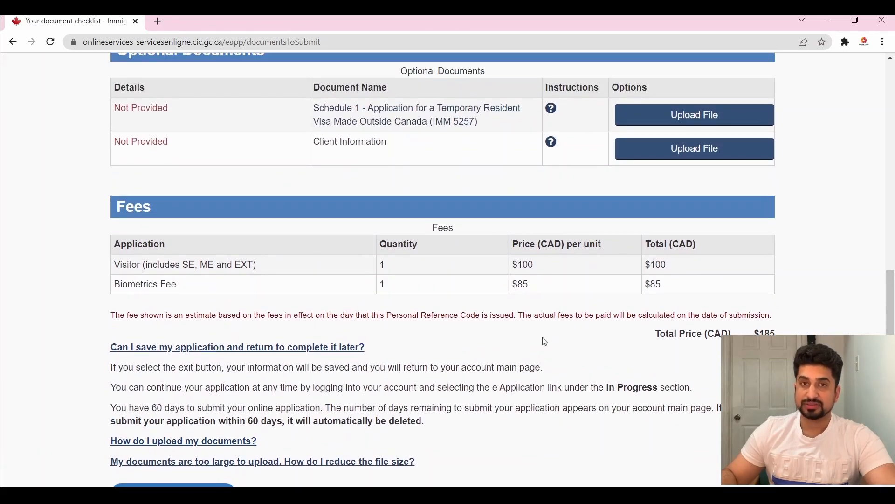
{"action": "scroll", "coordinate": [541, 340], "scroll_direction": "up", "scroll_amount": 7}
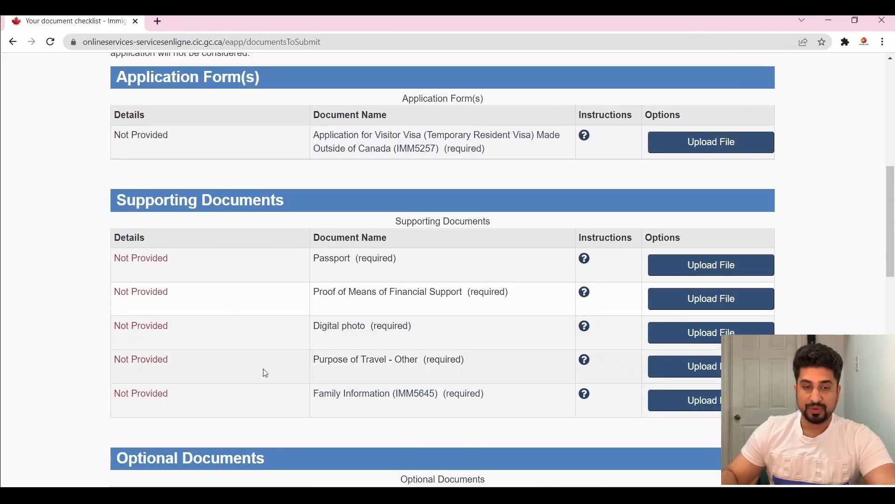
{"action": "scroll", "coordinate": [199, 233], "scroll_direction": "up", "scroll_amount": 9}
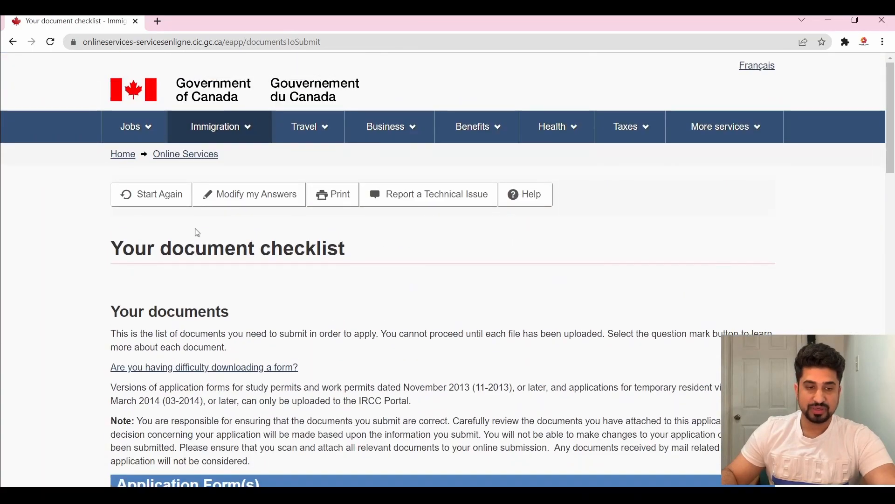
{"action": "left_click", "coordinate": [197, 160]}
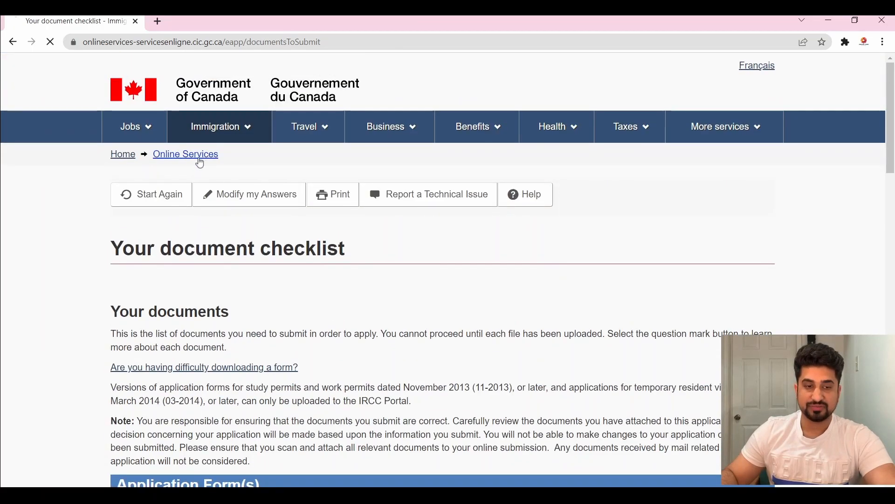
{"action": "scroll", "coordinate": [417, 363], "scroll_direction": "down", "scroll_amount": 4}
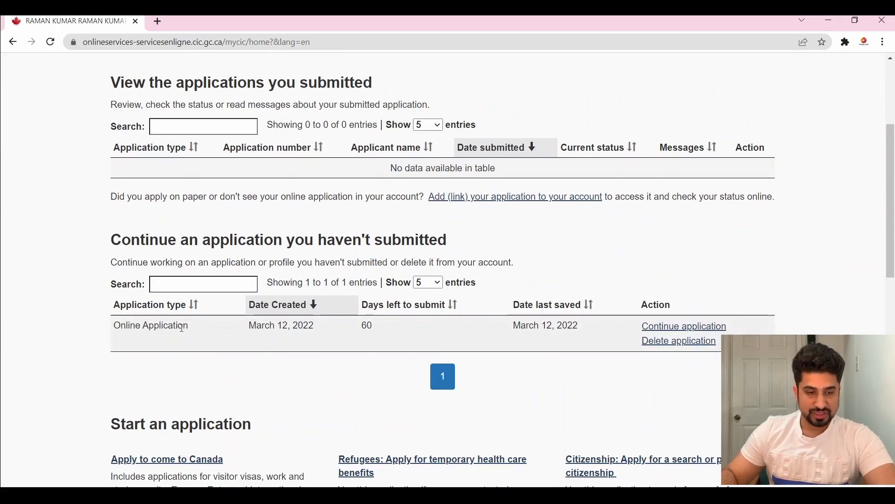